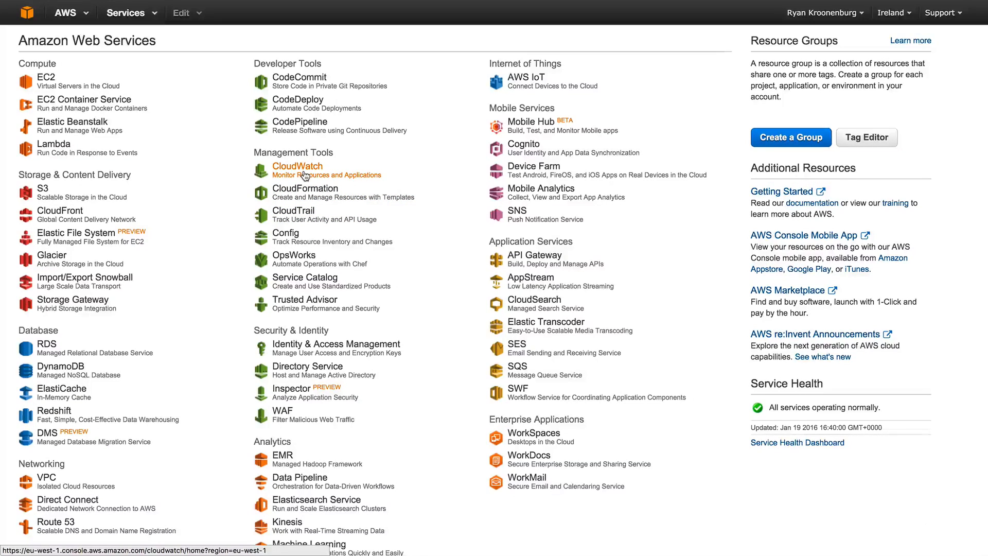
# In EC2, start launching a t2.micro instance from the Amazon Linux AMI 2015.09.1 and enable CloudWatch detailed monitoring
pyautogui.click(50, 87)
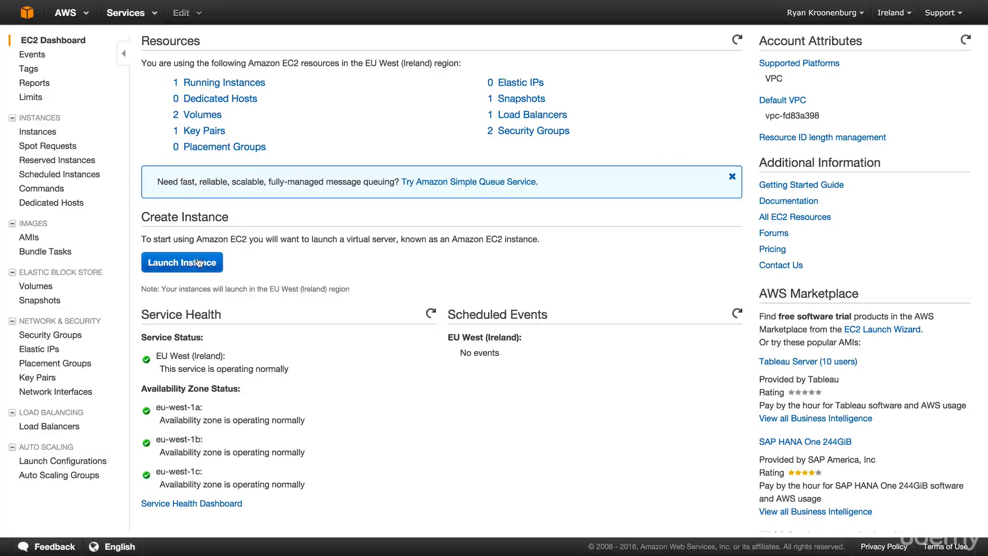
pyautogui.click(198, 268)
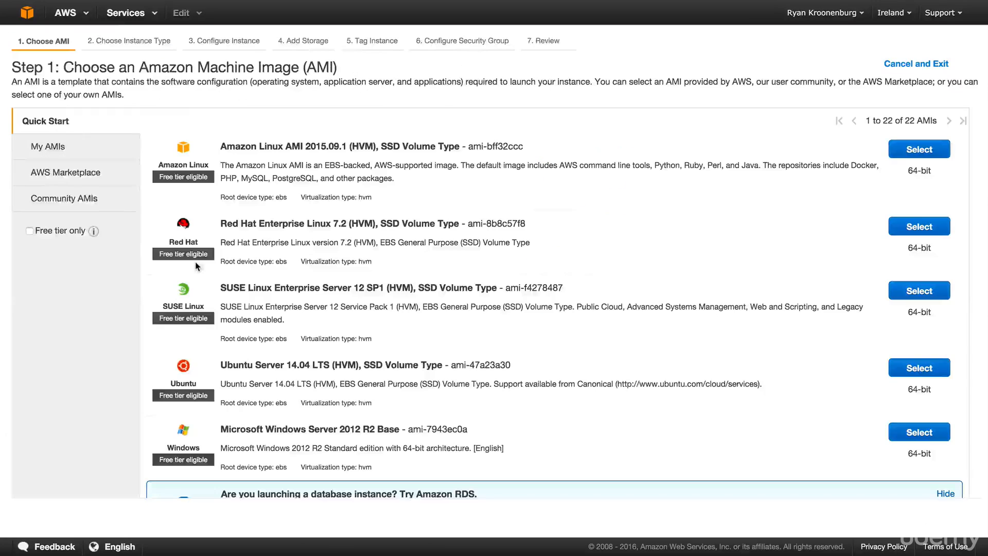
pyautogui.click(926, 147)
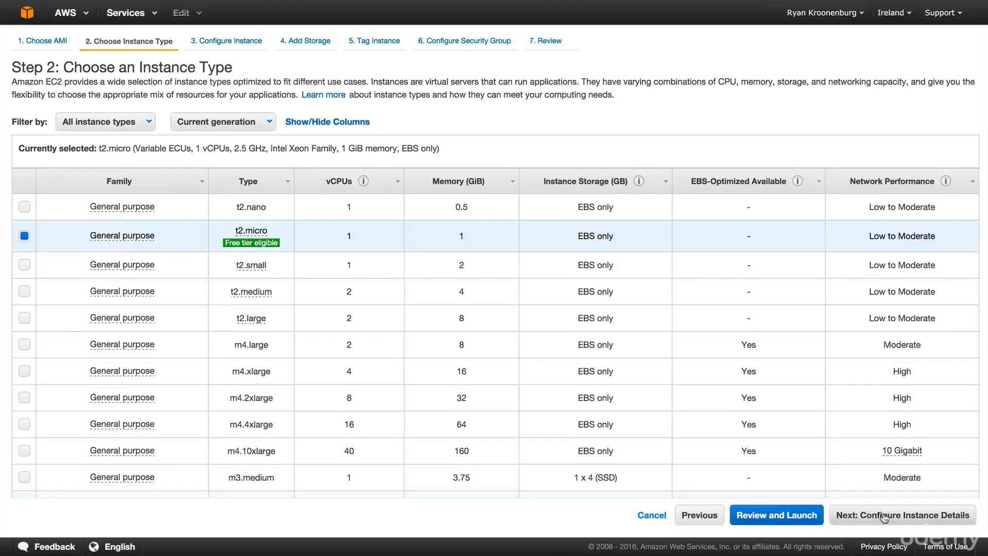
pyautogui.click(884, 515)
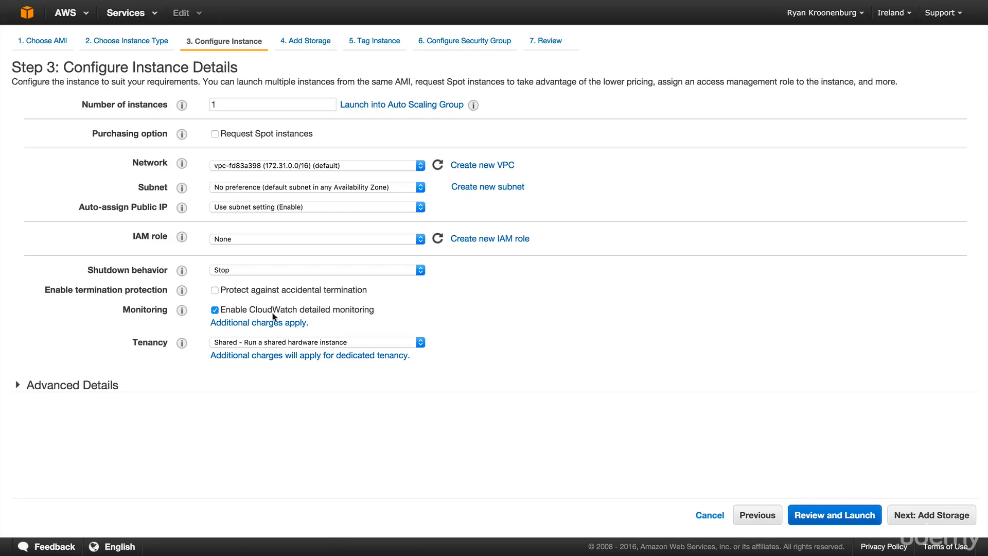
pyautogui.click(215, 315)
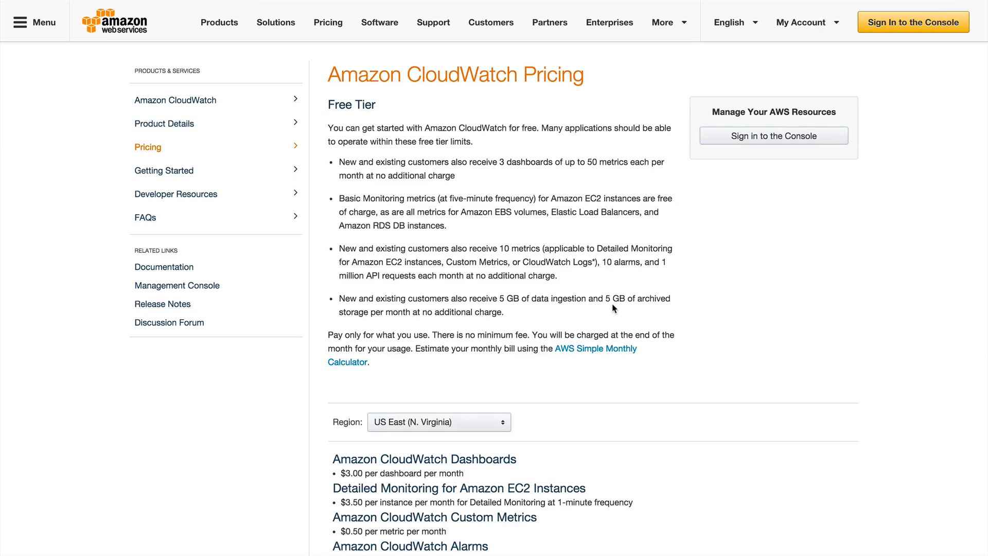
# Review the free tier limits and the prices for each feature on the Amazon CloudWatch pricing page
pyautogui.scroll(-3, 453, 268)
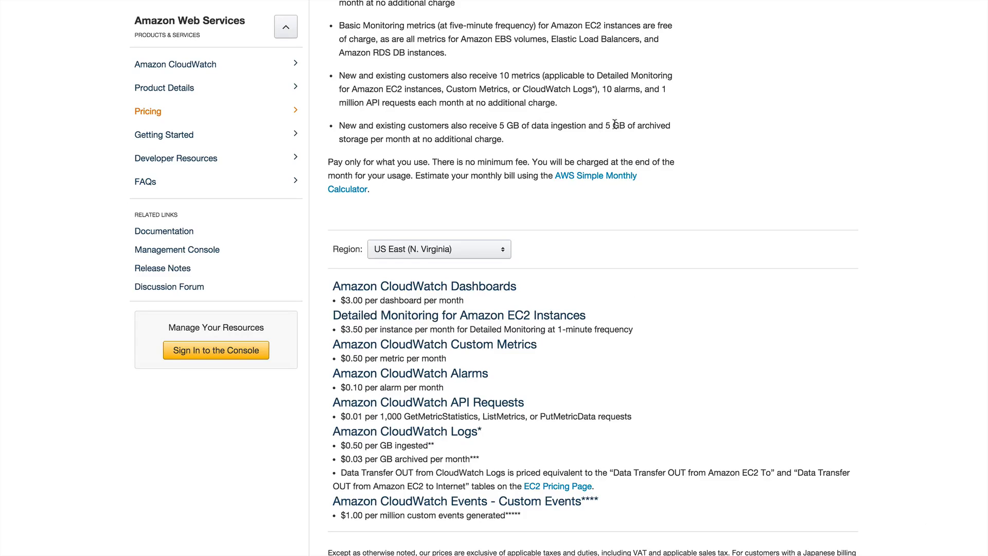
pyautogui.scroll(3, 666, 127)
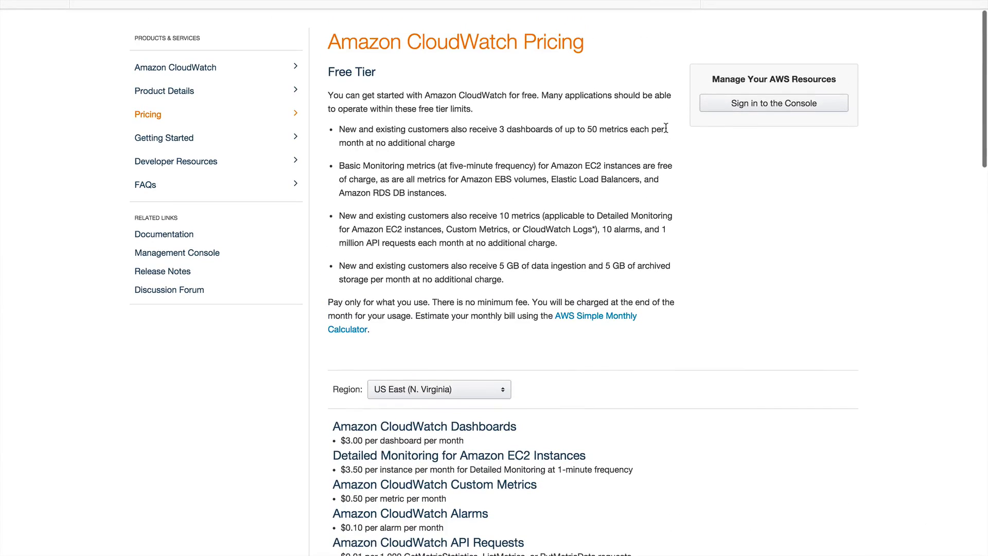
pyautogui.scroll(1, 659, 160)
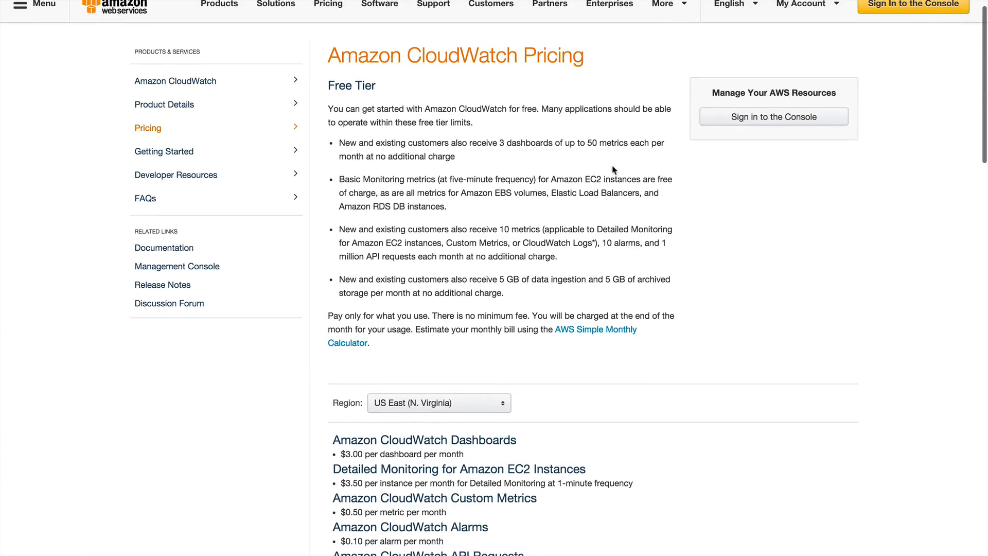
pyautogui.scroll(1, 412, 103)
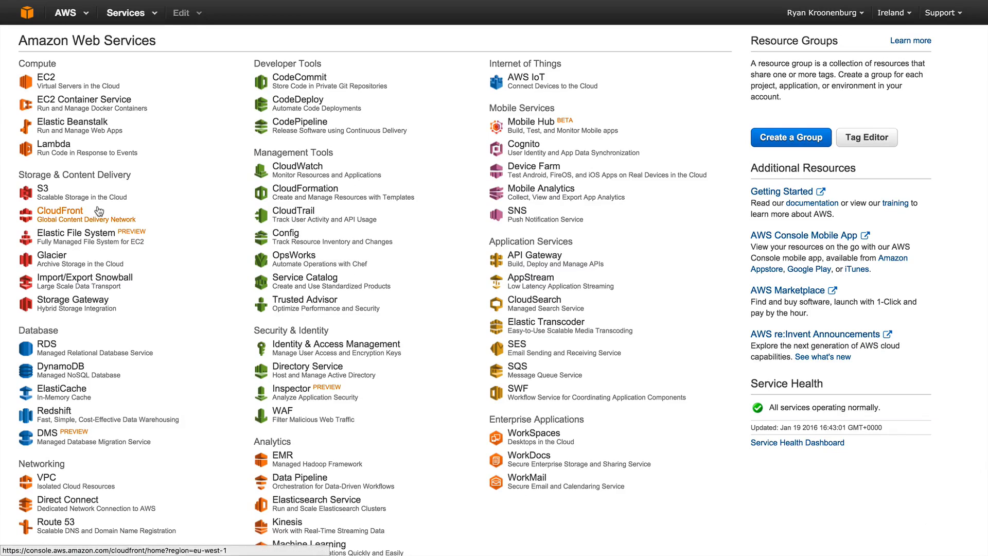
# Open CloudWatch's metrics by category, and create a new dashboard named My Overview
pyautogui.click(293, 171)
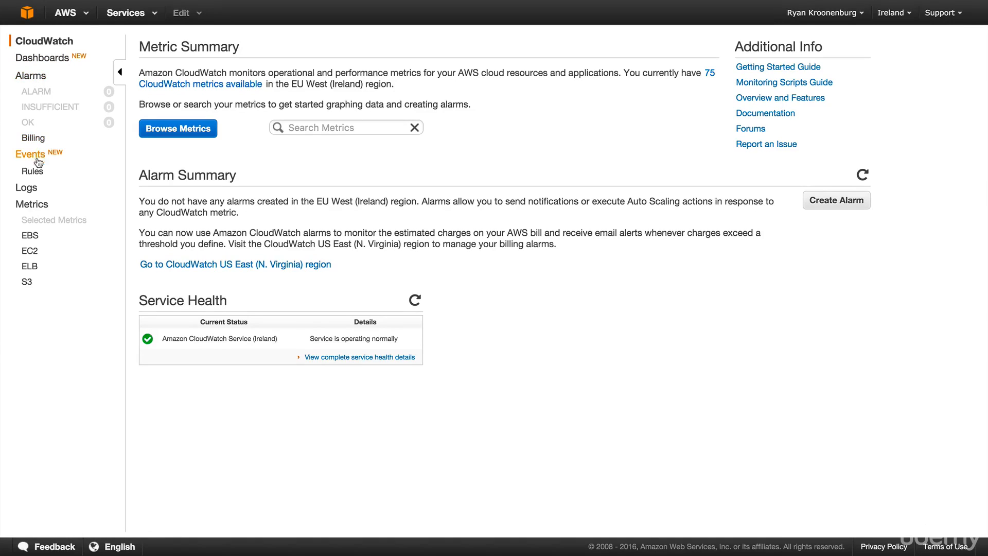
pyautogui.click(33, 206)
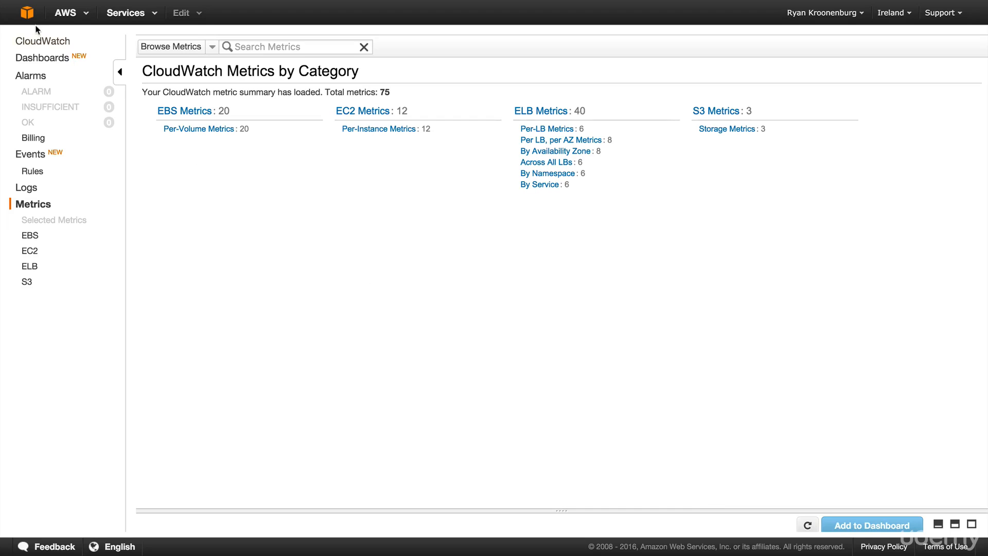
pyautogui.click(49, 60)
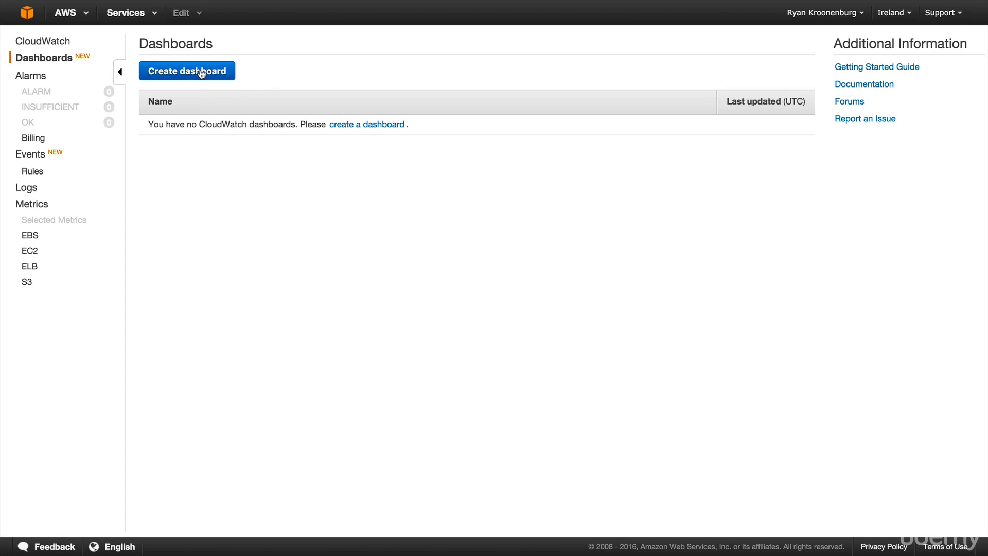
pyautogui.click(202, 74)
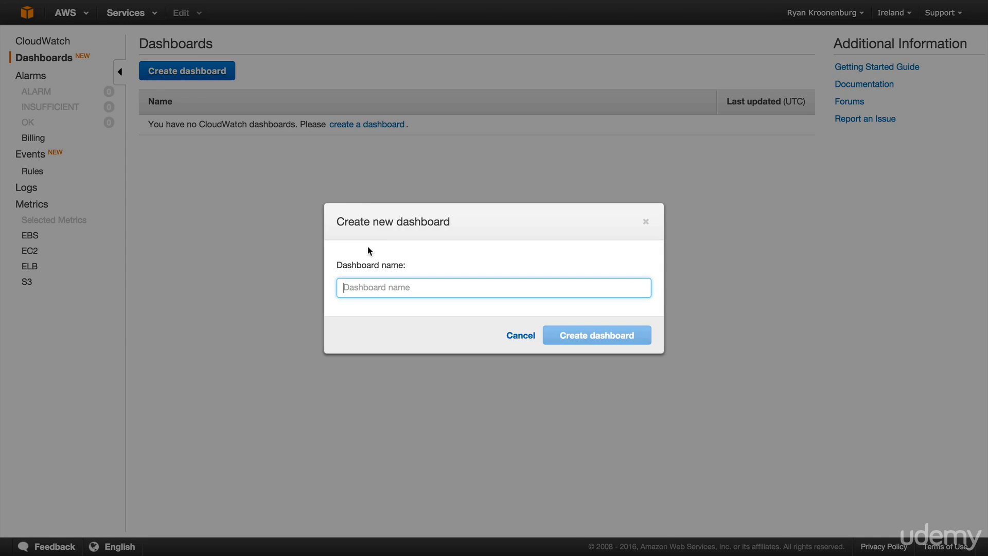
pyautogui.write('My Overview')
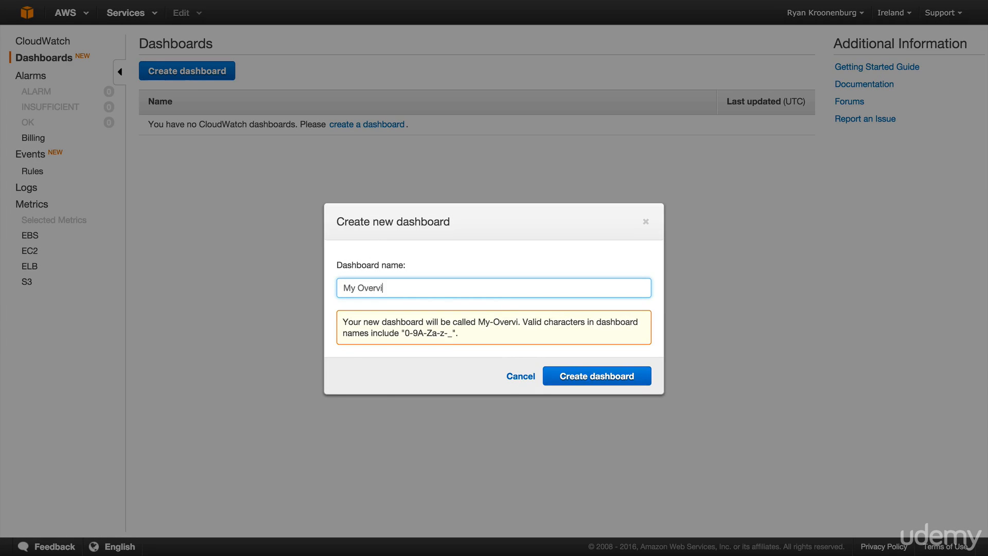
pyautogui.click(596, 378)
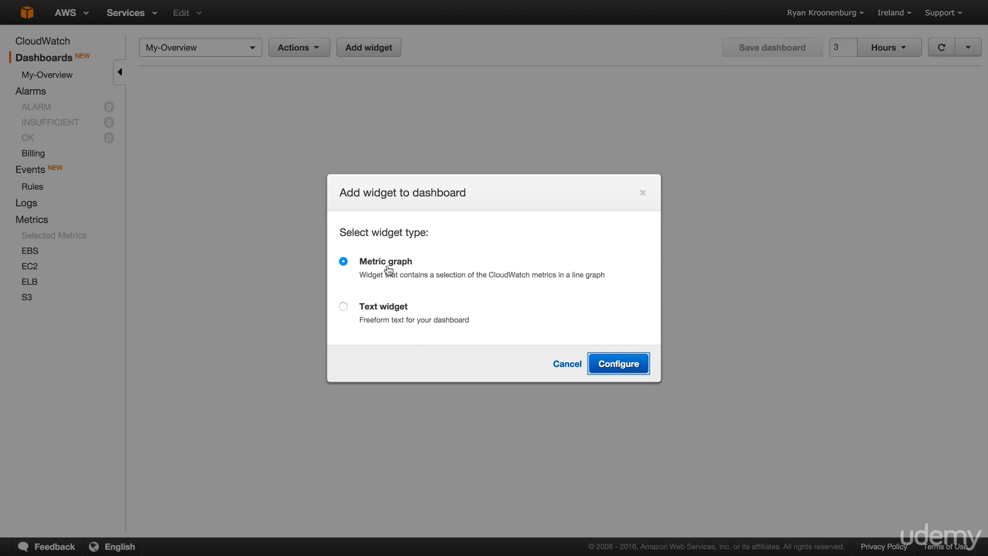
# Add a metric graph widget showing the WebServer instance's CPUUtilization from the EC2 per-instance metrics
pyautogui.click(601, 364)
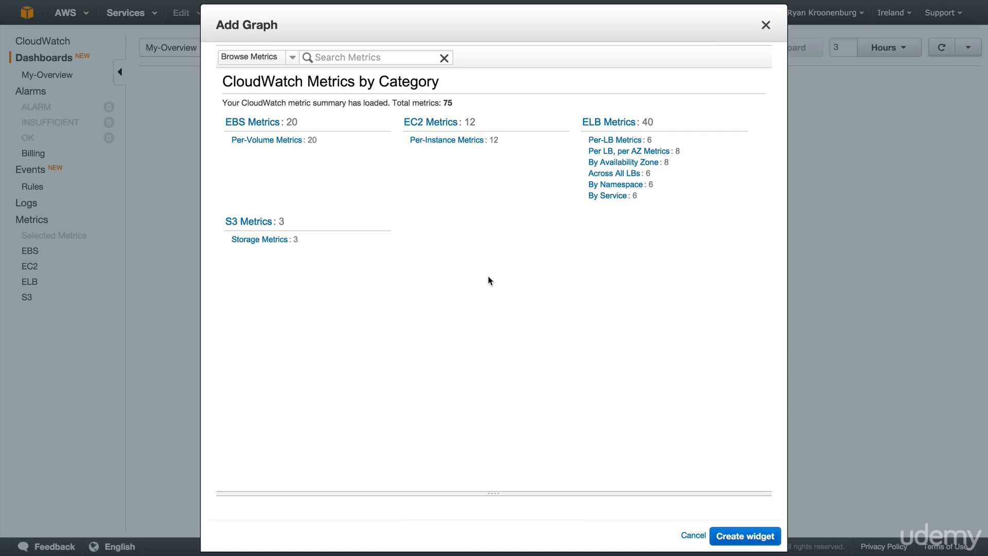
pyautogui.click(438, 138)
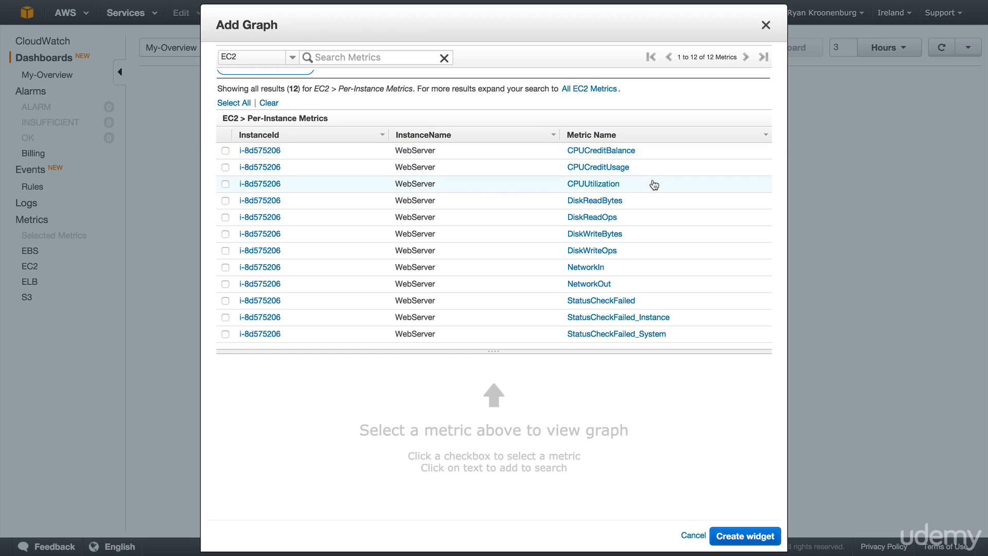
pyautogui.click(225, 184)
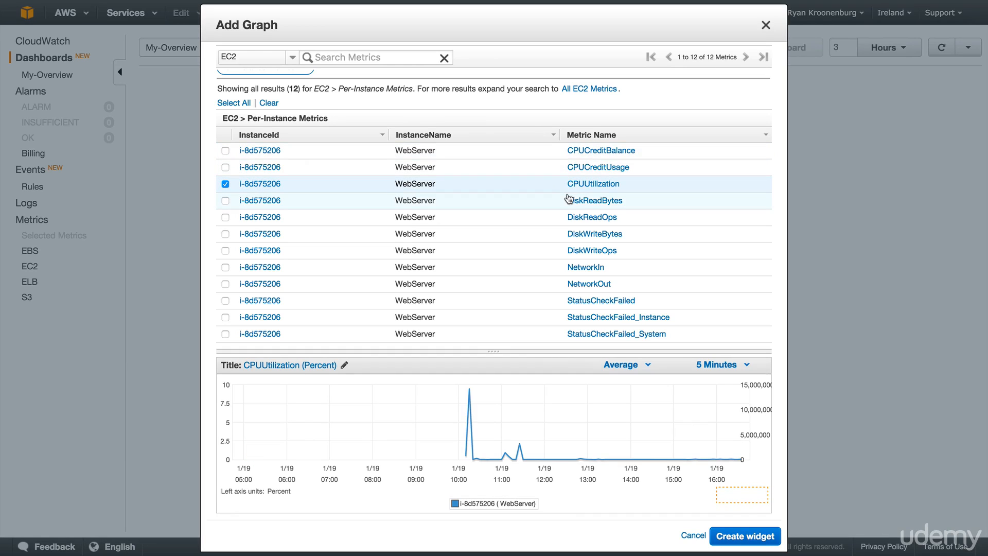
pyautogui.moveTo(467, 391)
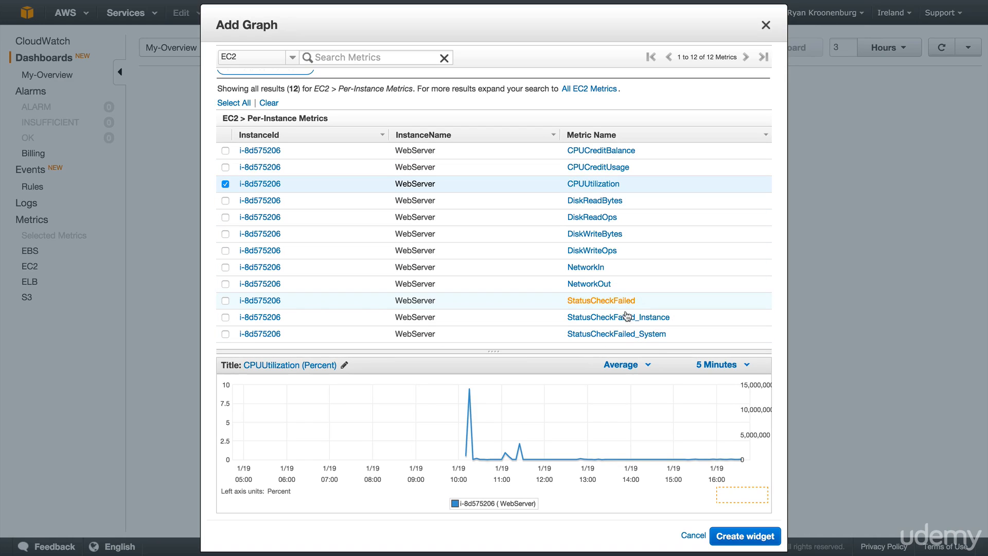
pyautogui.click(724, 538)
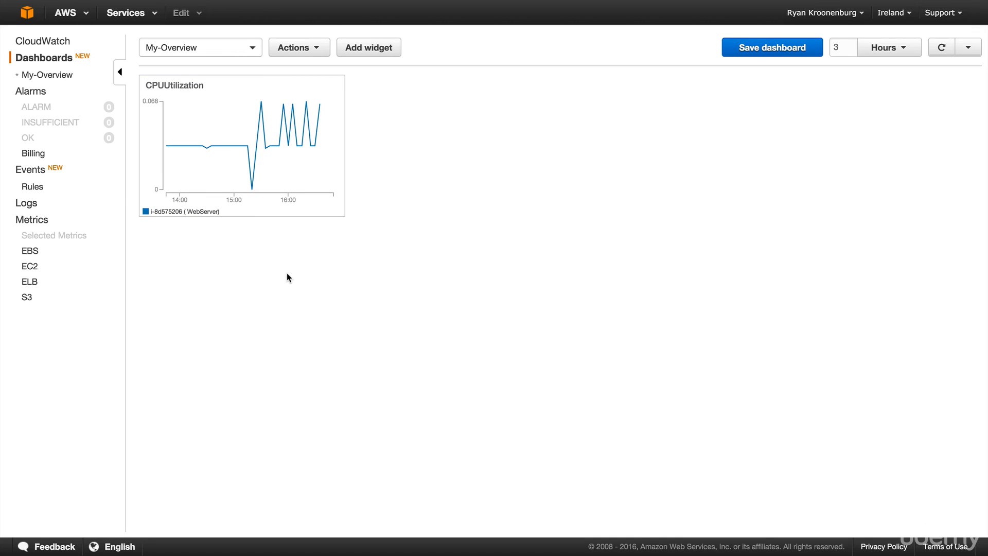
# Switch the dashboard's time range to 1 day, and set it back to 3 hours
pyautogui.click(908, 55)
pyautogui.moveTo(893, 124)
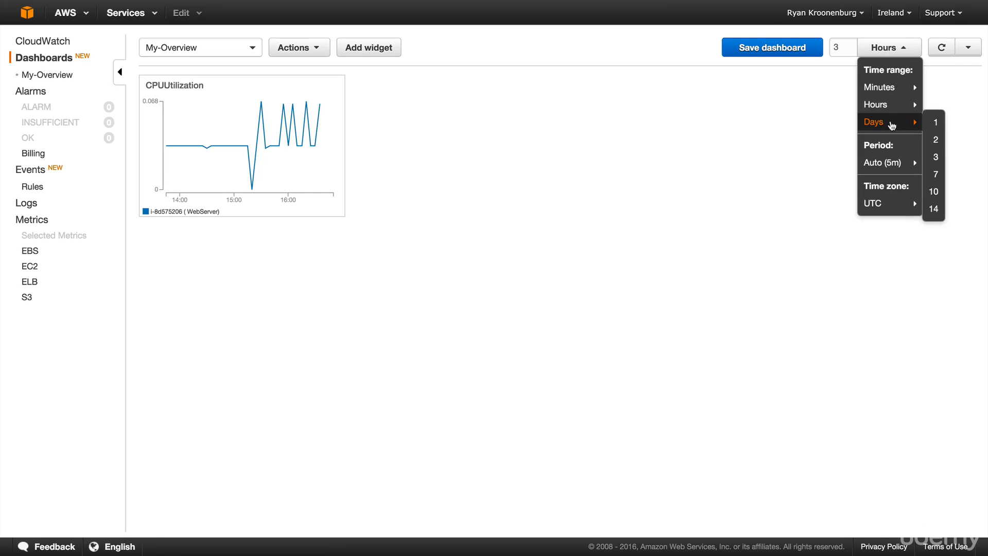
pyautogui.click(935, 126)
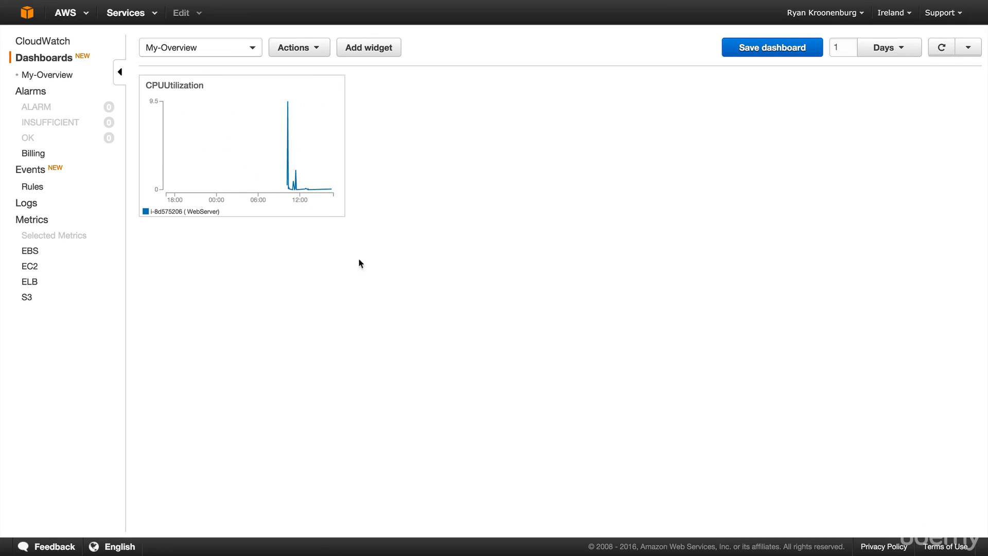
pyautogui.click(886, 45)
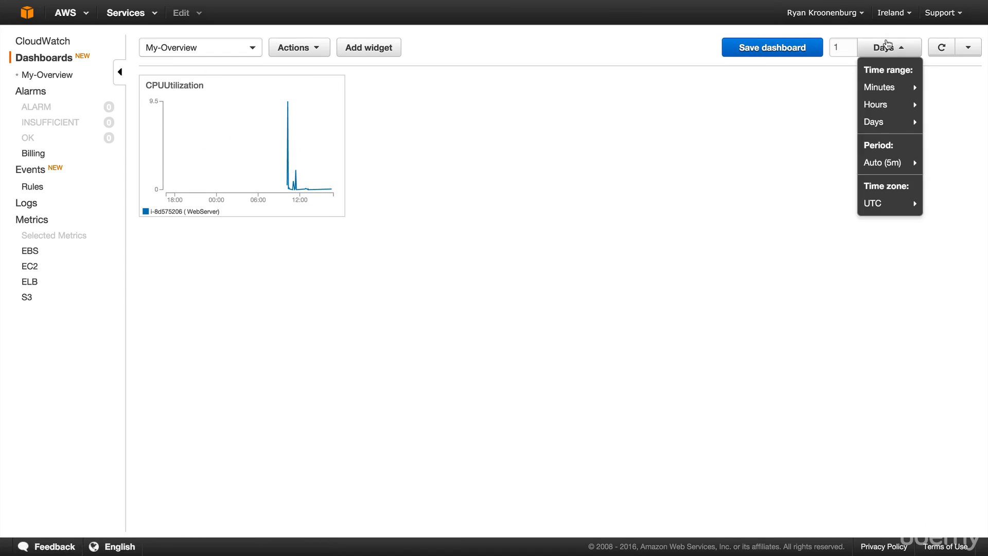
pyautogui.moveTo(886, 107)
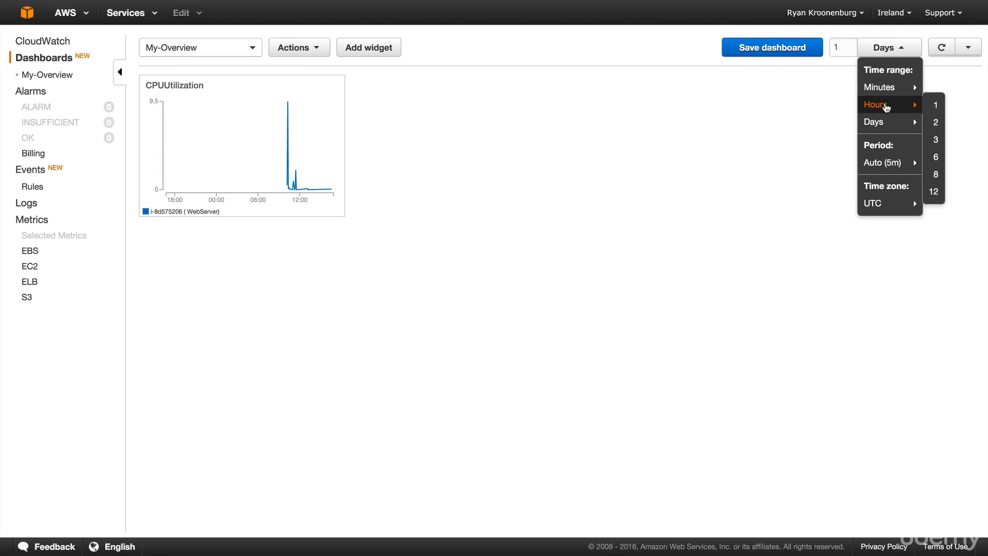
pyautogui.click(937, 140)
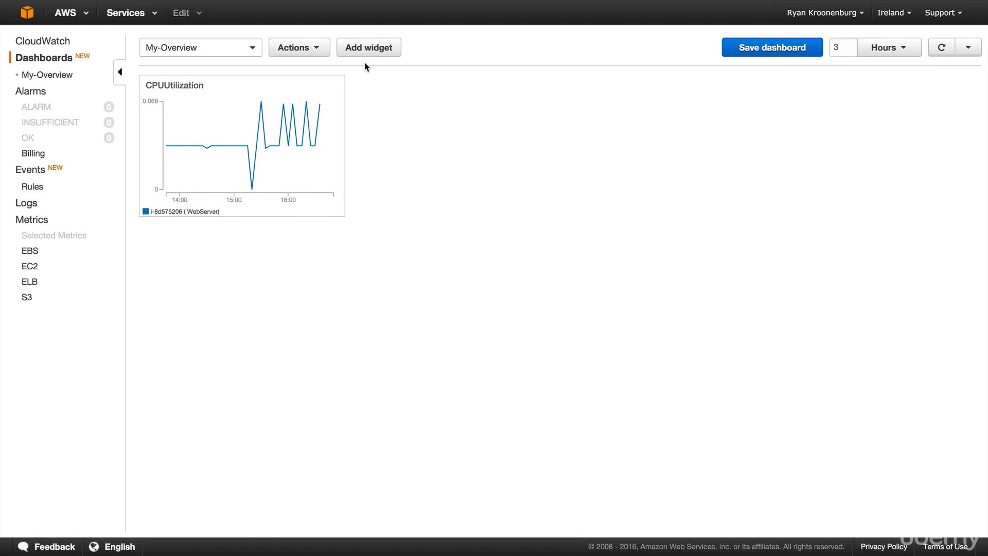
# Add a second metric graph widget for the myacloudgurutestbucket StandardStorage BucketSizeBytes metric from the S3 storage metrics
pyautogui.click(364, 44)
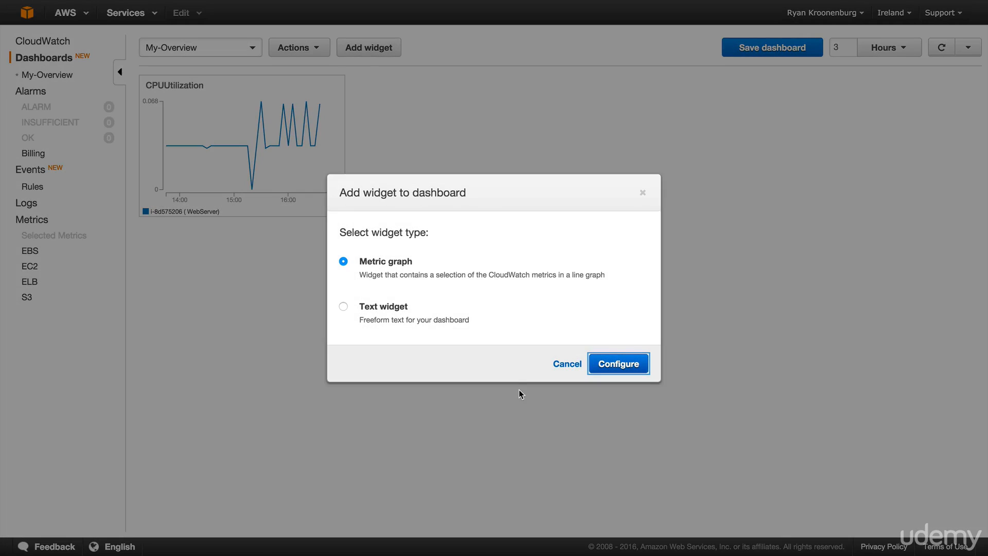
pyautogui.click(620, 364)
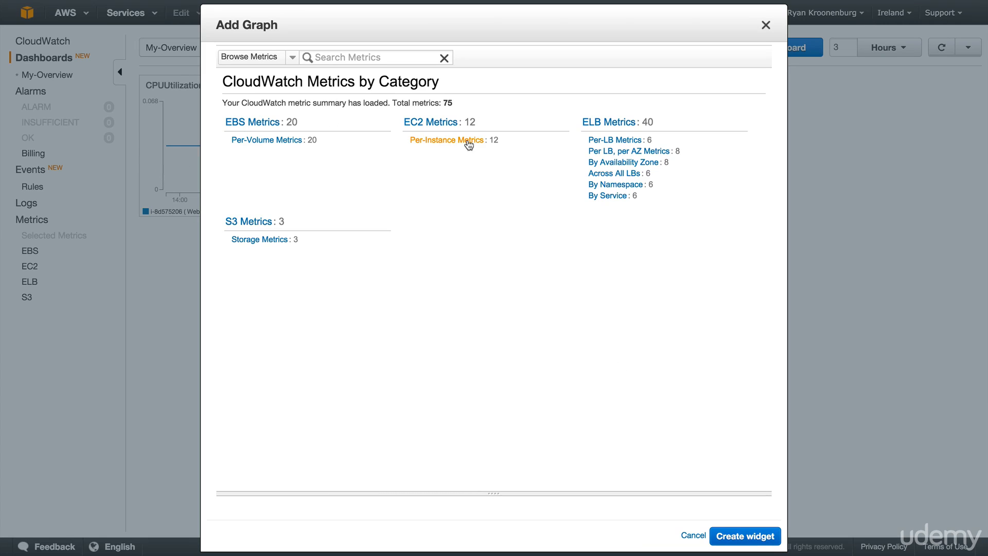
pyautogui.click(262, 240)
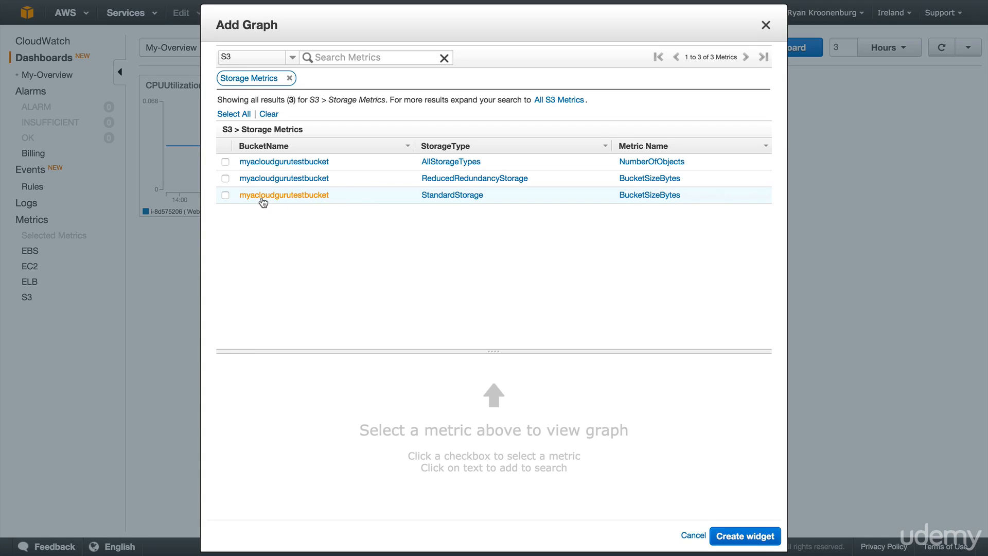
pyautogui.click(226, 195)
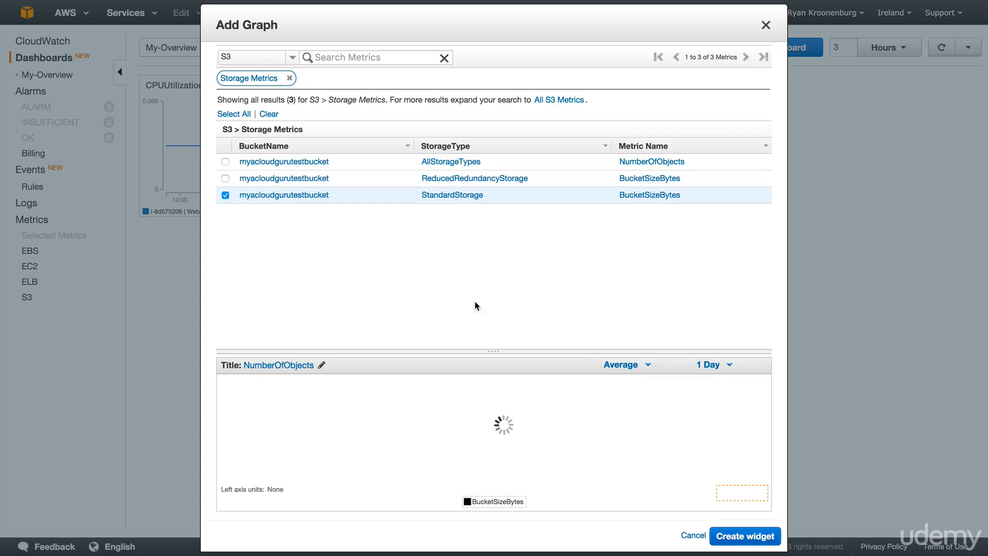
pyautogui.click(736, 536)
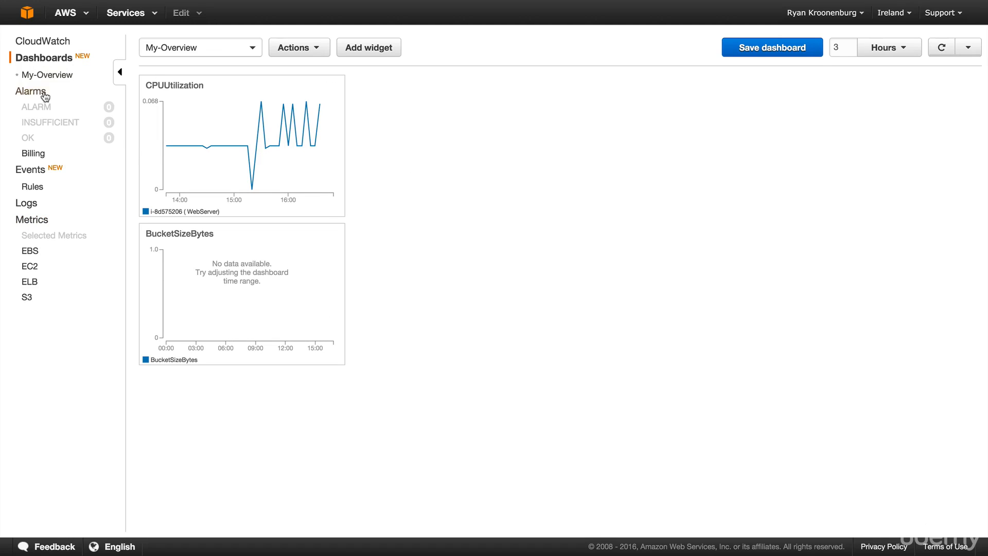
# Read the introductory pages for CloudWatch Events and CloudWatch Logs
pyautogui.click(31, 170)
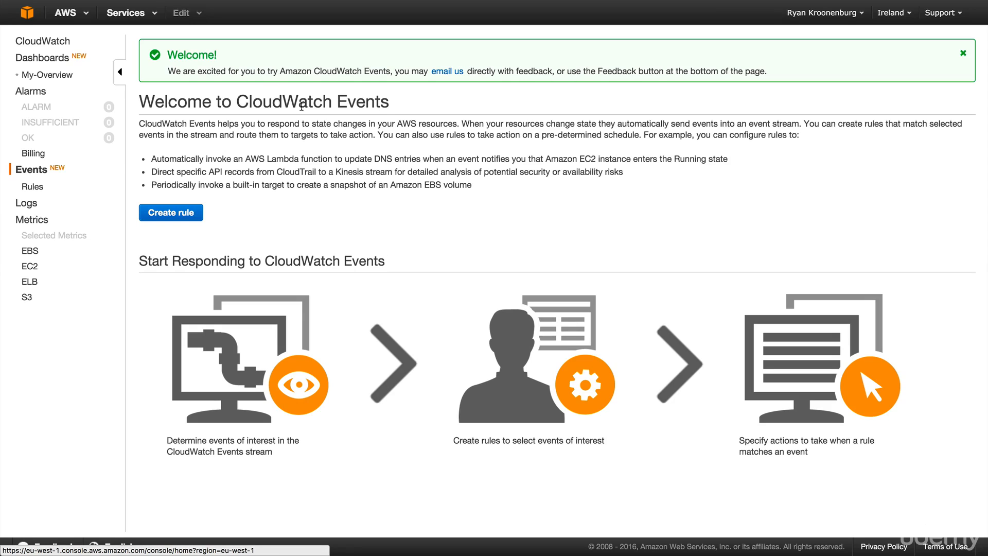
pyautogui.click(25, 203)
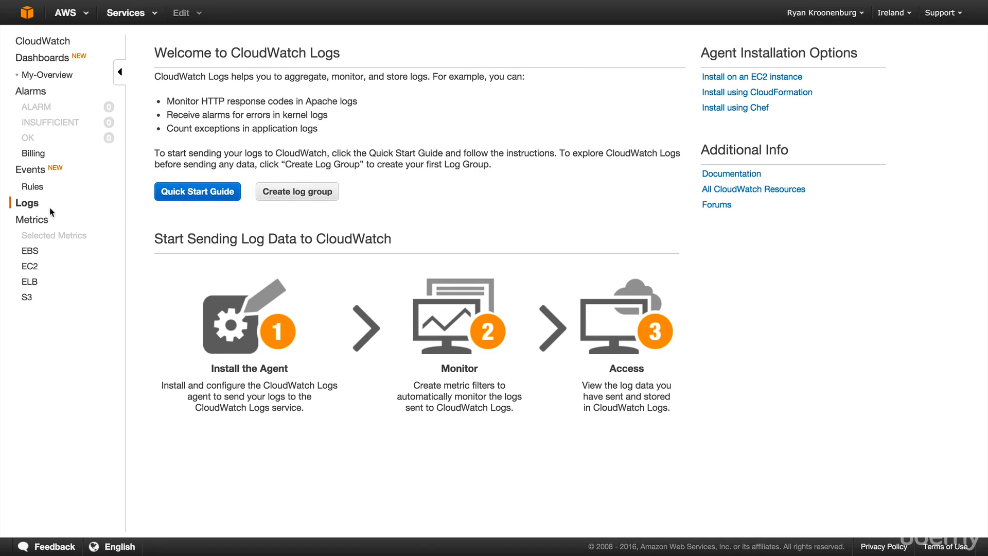
# Start a new alarm on the WebServer instance's CPUUtilization from the EC2 per-instance metrics and proceed to defining it
pyautogui.click(31, 93)
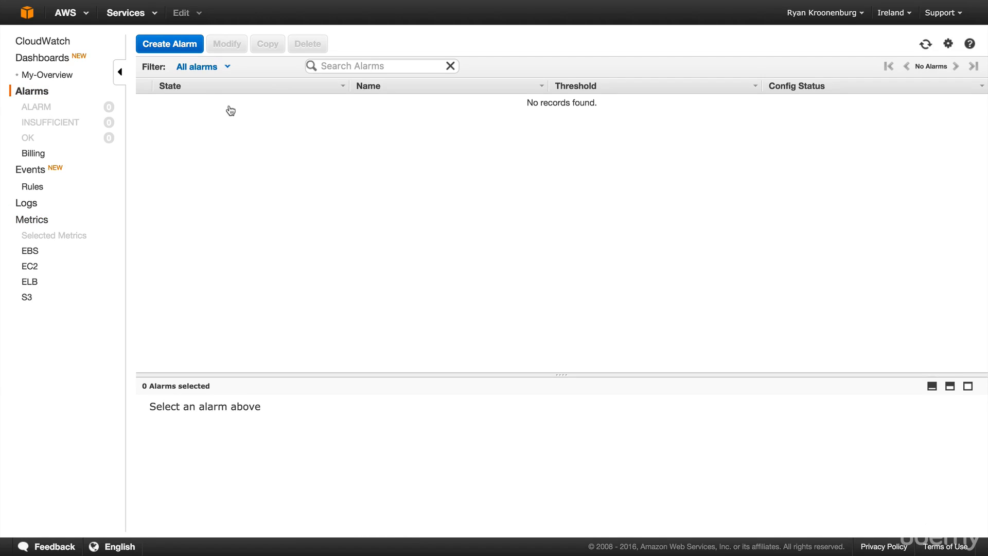
pyautogui.click(174, 49)
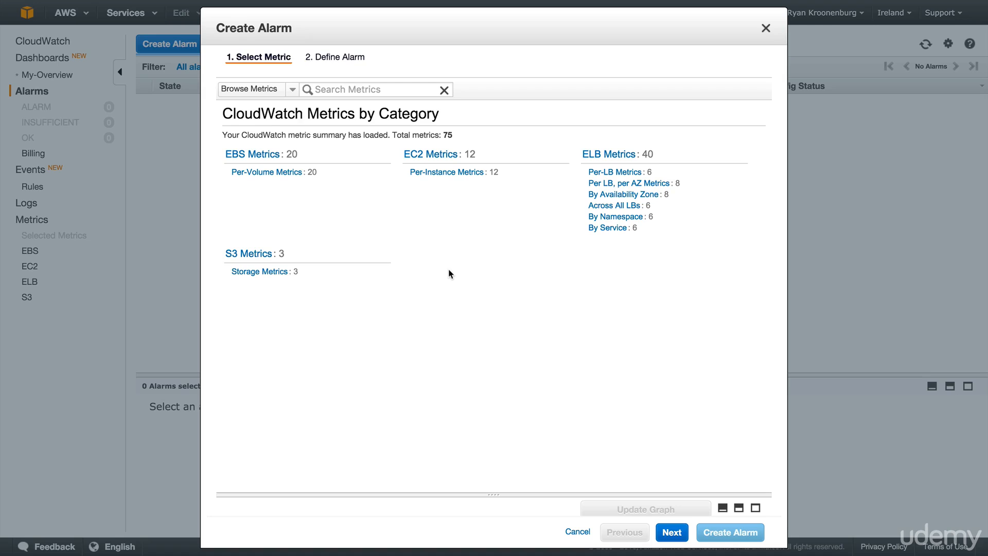
pyautogui.click(459, 178)
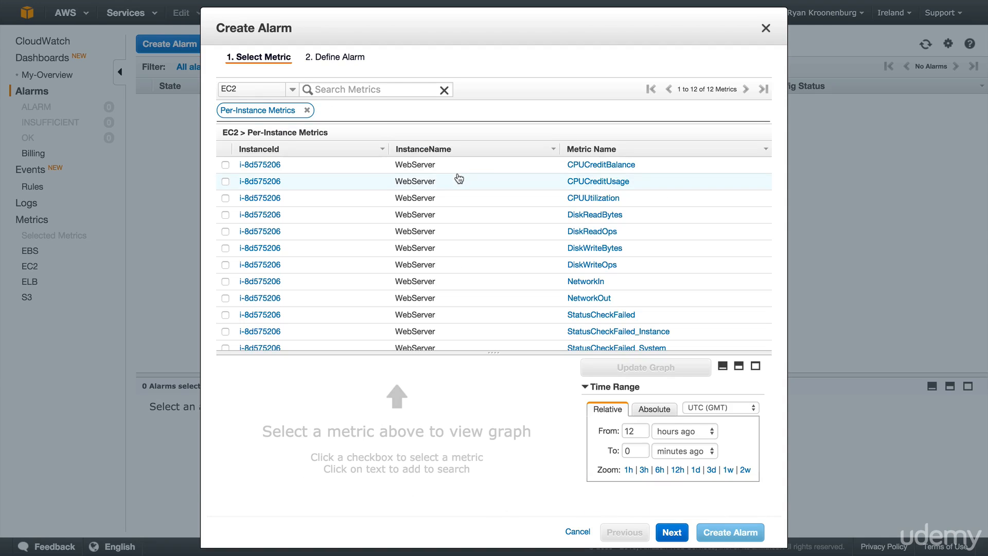
pyautogui.click(465, 202)
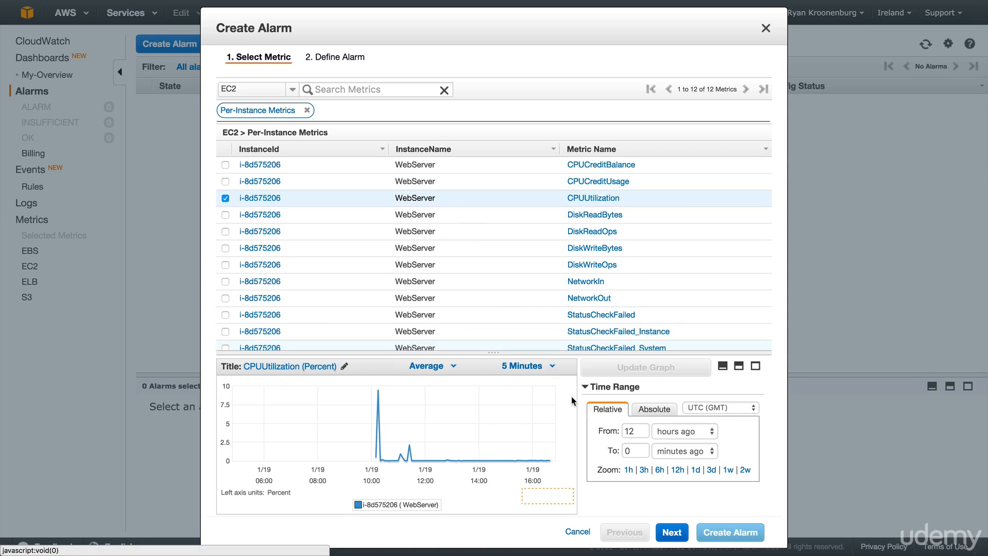
pyautogui.click(672, 532)
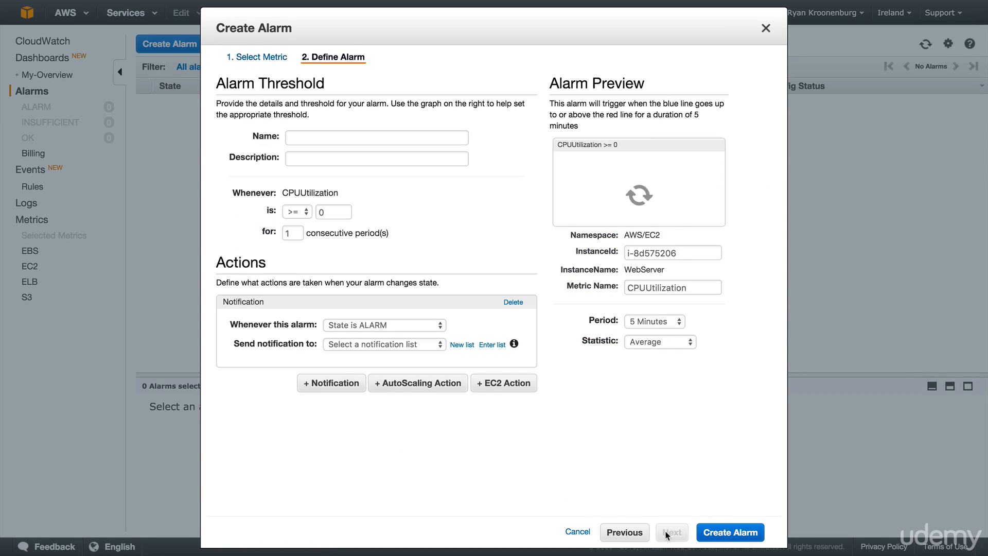
# Enter "CPU Utilization > 80%" as both the alarm's name and its description
pyautogui.click(327, 138)
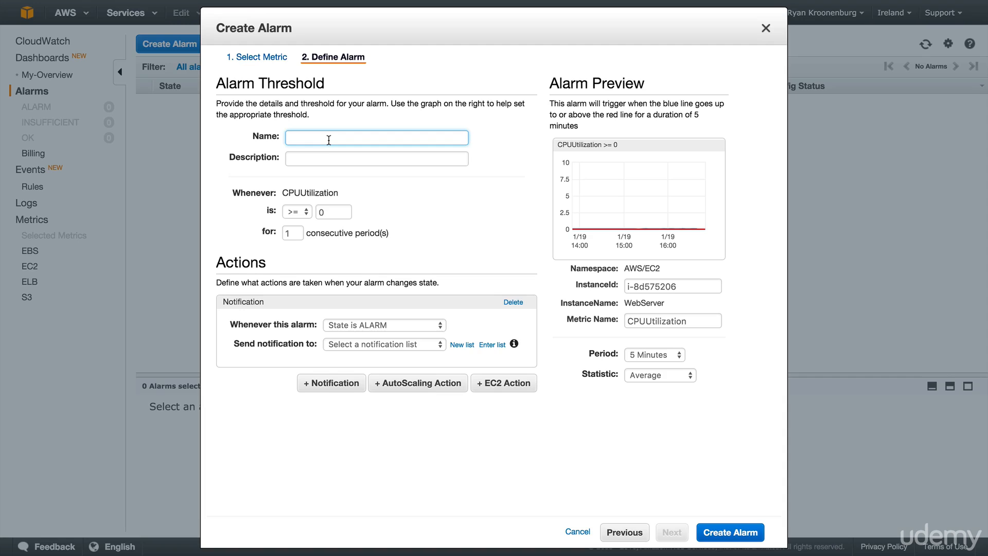
pyautogui.write('CPU Utilization > 80')
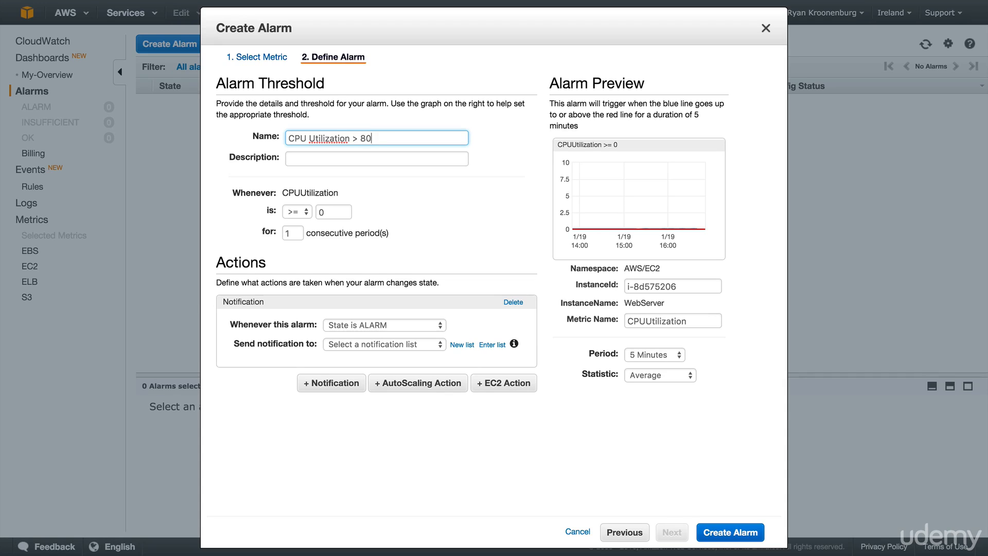
pyautogui.write('%')
pyautogui.press('super+a')
pyautogui.press('super+c')
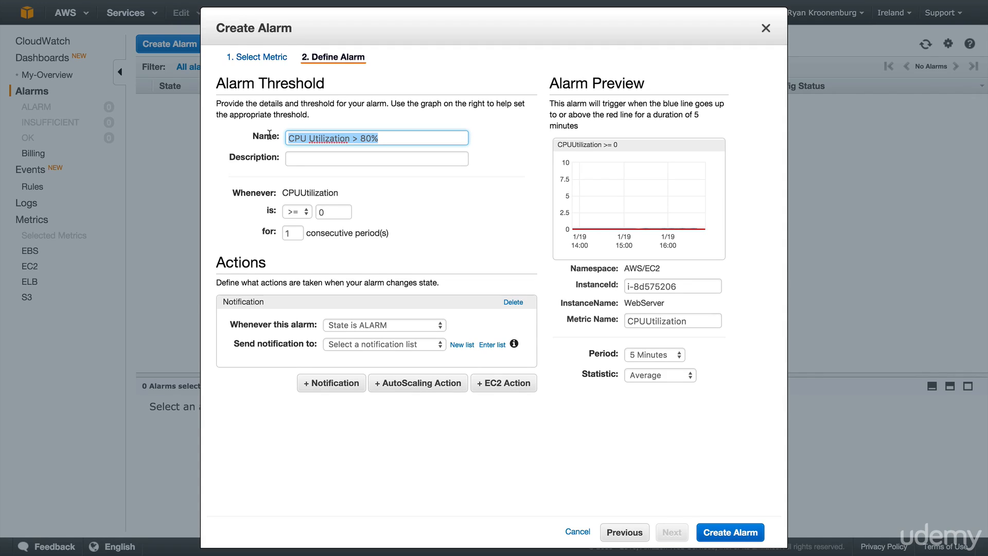
pyautogui.click(302, 158)
pyautogui.press('super+v')
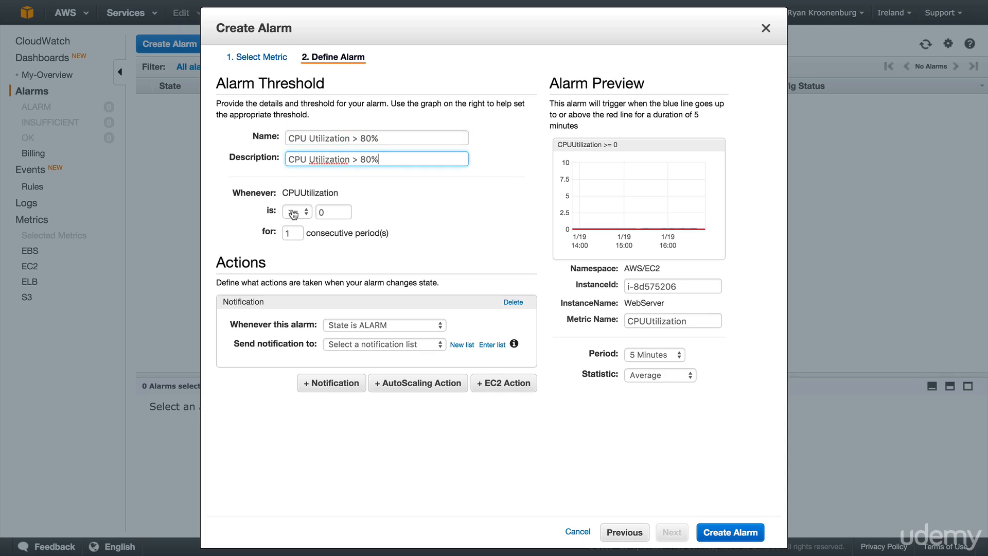
# Set the alarm threshold to 80 and the evaluation period to 1 Minute
pyautogui.click(327, 211)
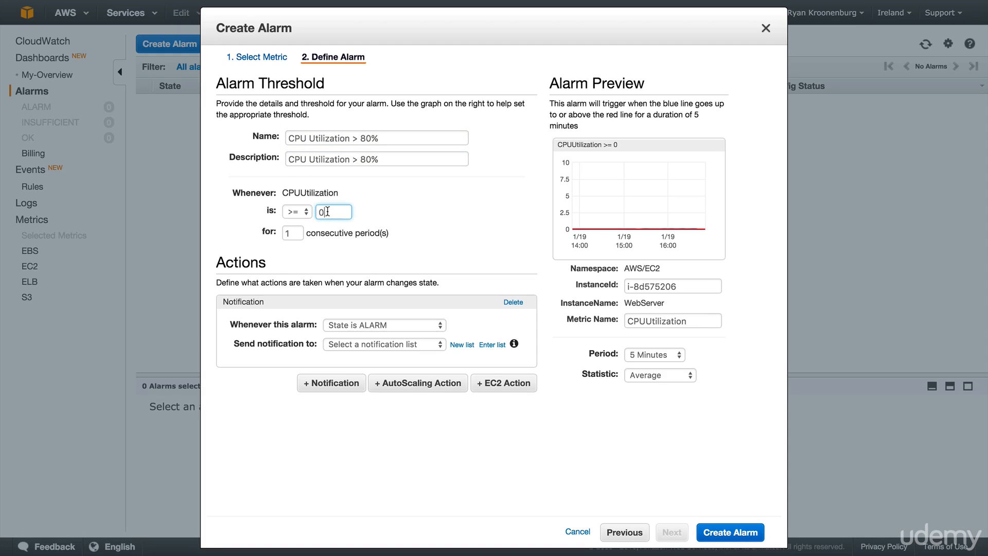
pyautogui.press('BackSpace')
pyautogui.write('80')
pyautogui.click(447, 253)
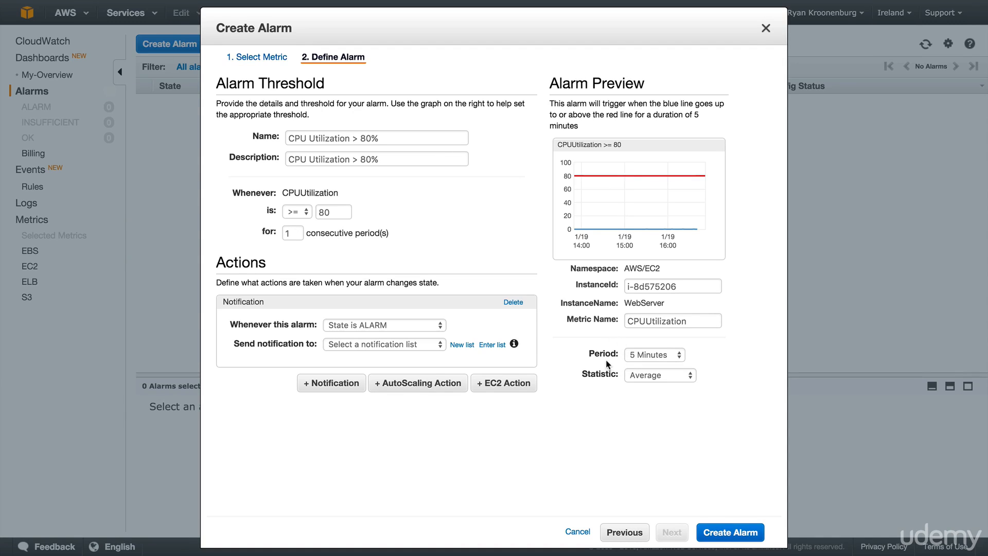
pyautogui.click(639, 356)
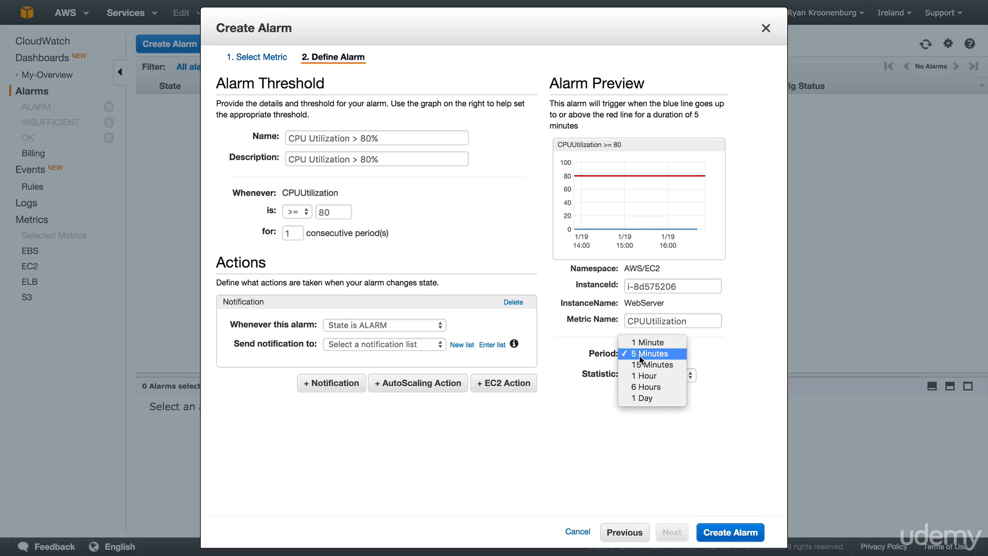
pyautogui.click(639, 342)
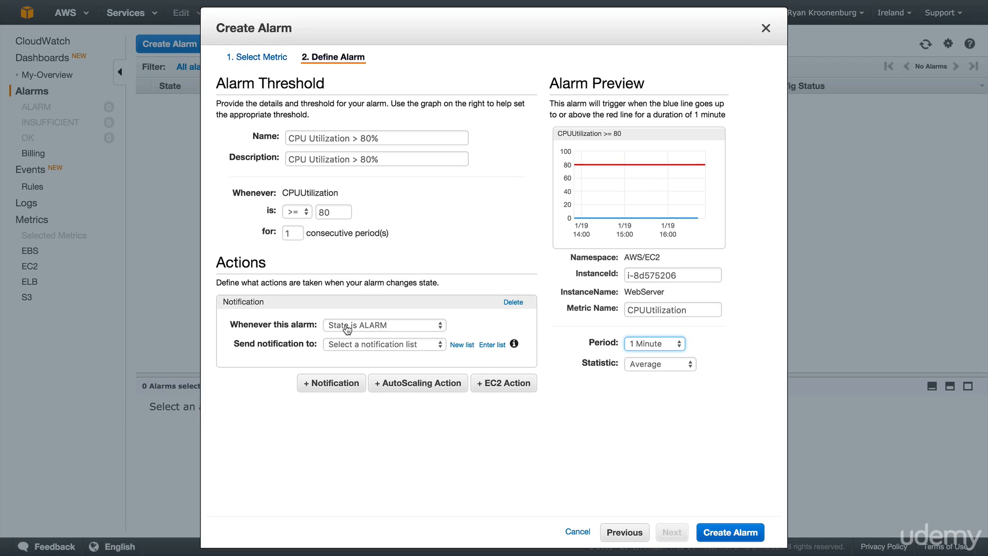
# Set the alarm notification to use a new list and enter the recipient's e-mail address
pyautogui.click(359, 345)
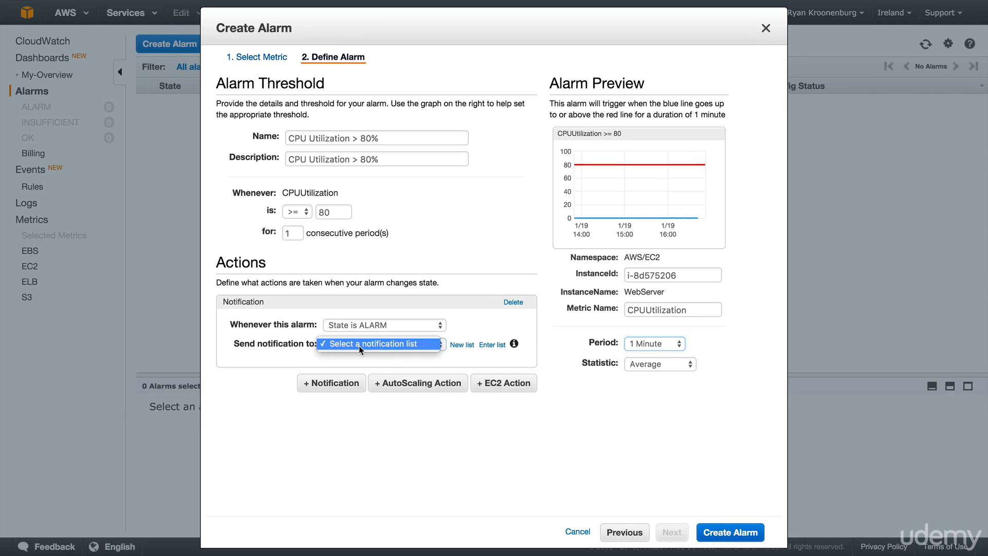
pyautogui.click(359, 344)
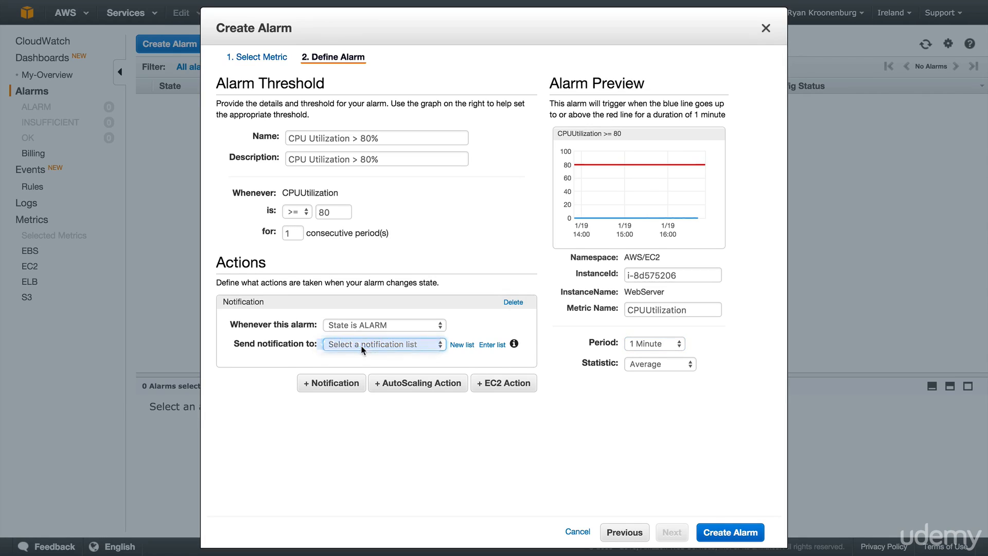
pyautogui.click(466, 347)
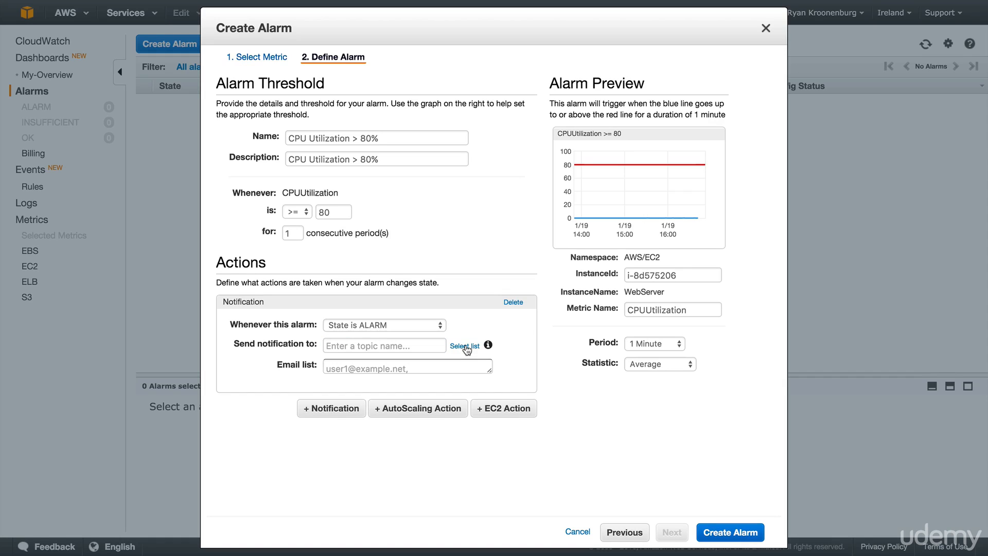
pyautogui.click(373, 362)
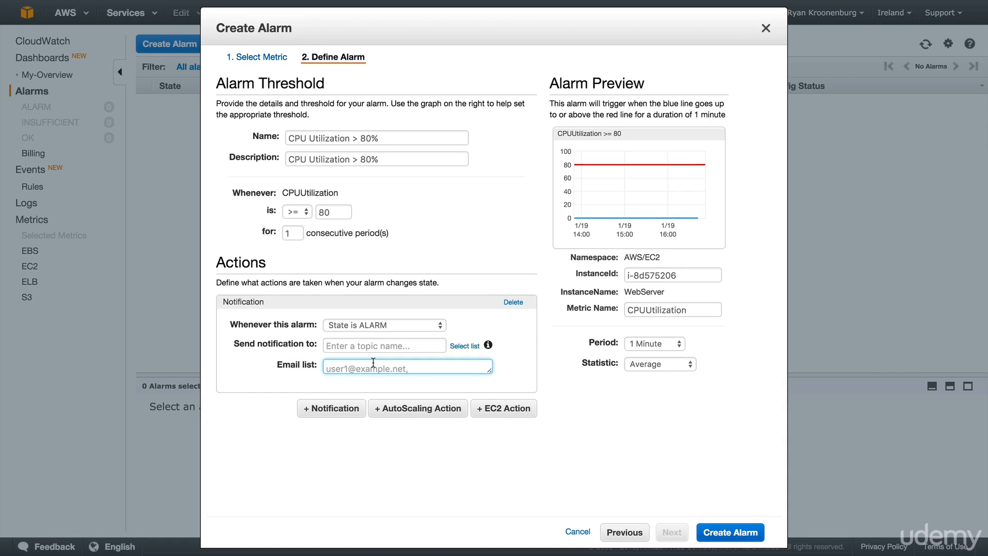
pyautogui.write('myemail@email.com')
pyautogui.click(572, 392)
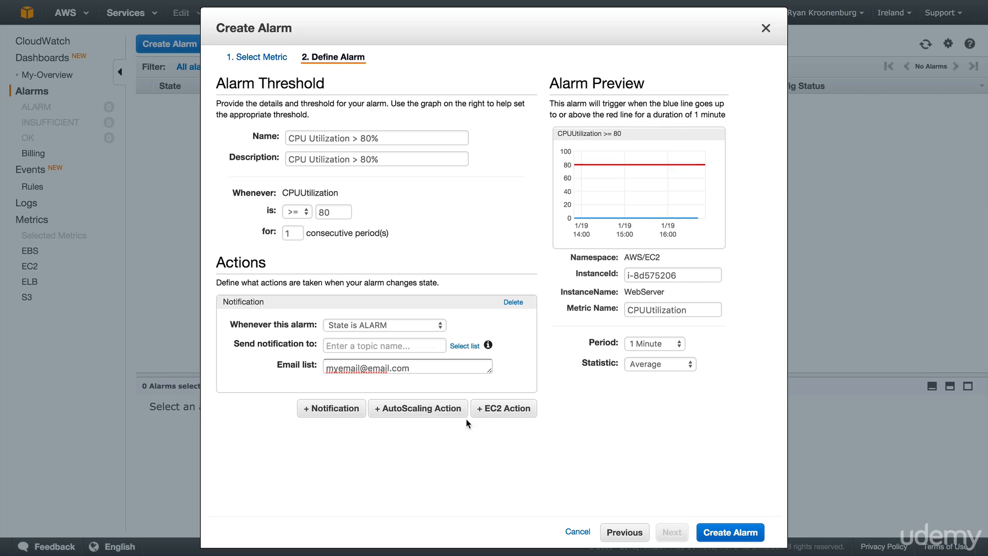
# Add an EC2 action to the alarm and change the alarm condition to CPUUtilization <= 5
pyautogui.click(497, 414)
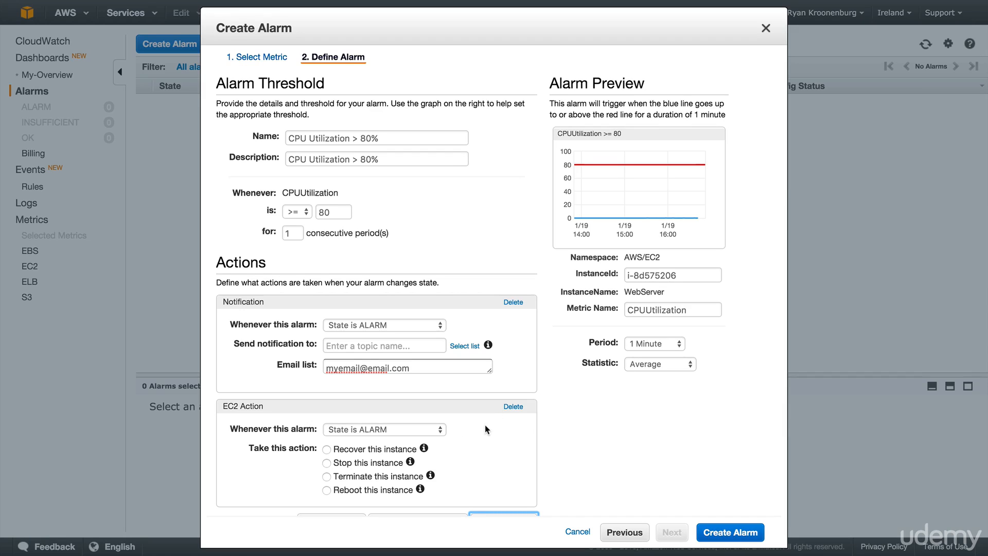
pyautogui.scroll(-1, 485, 440)
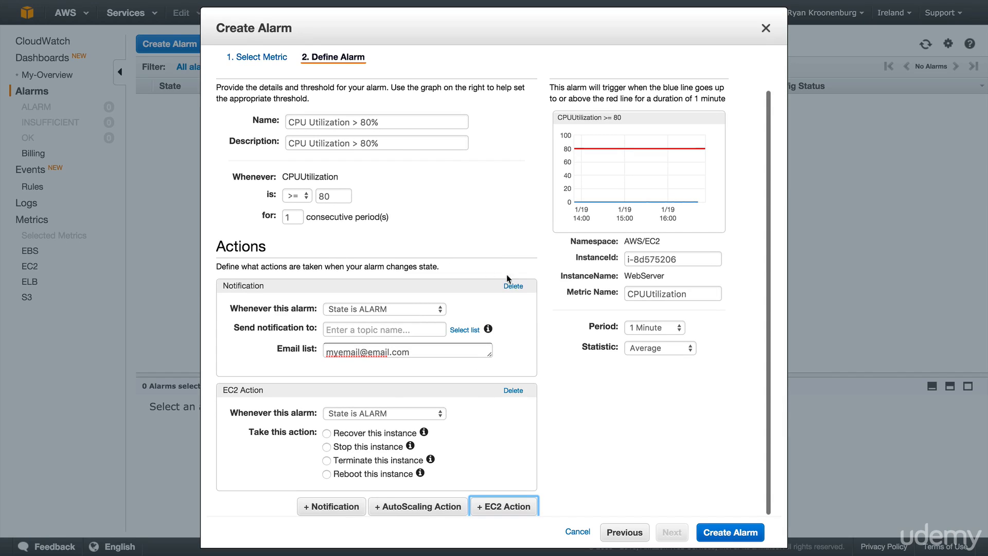
pyautogui.click(300, 200)
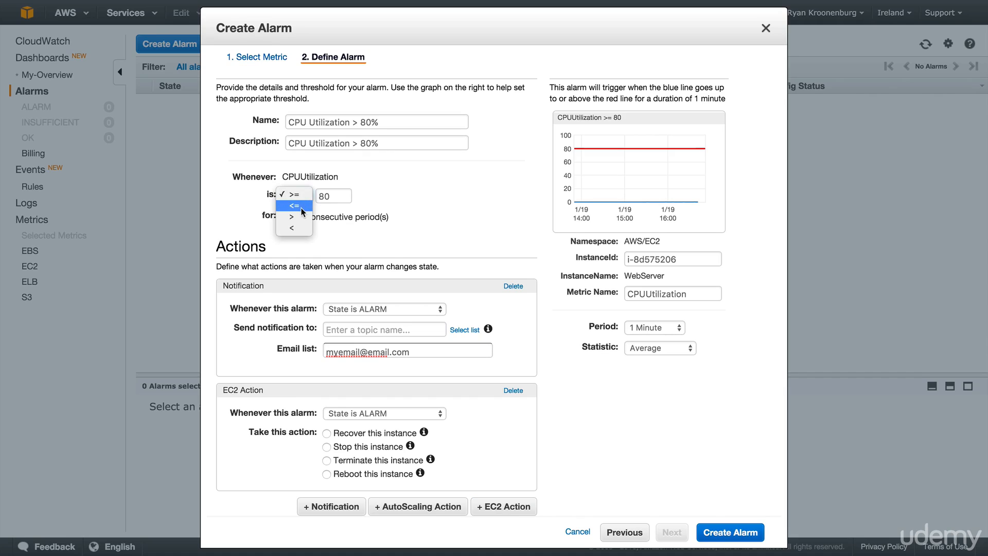
pyautogui.click(302, 207)
pyautogui.doubleClick(317, 196)
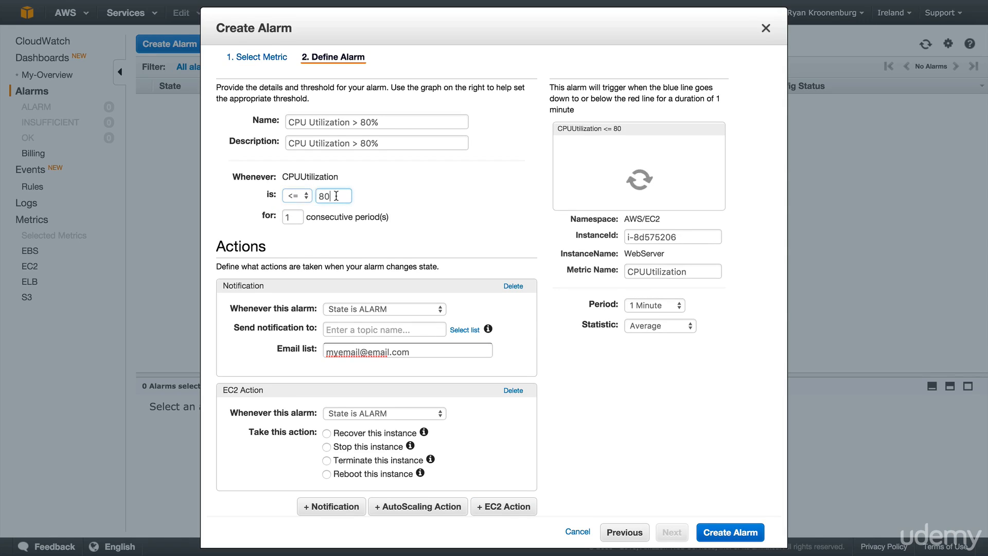
pyautogui.write('5')
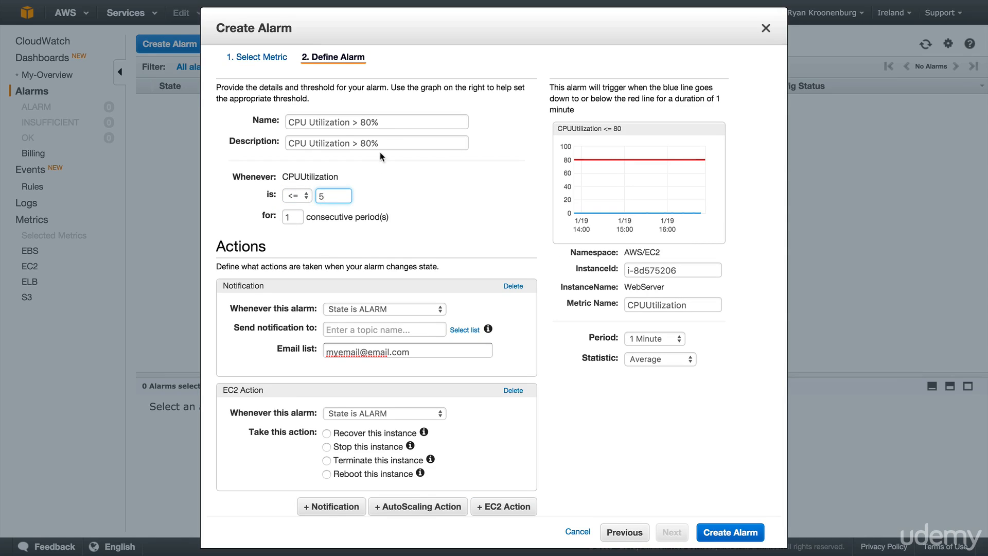
pyautogui.click(385, 123)
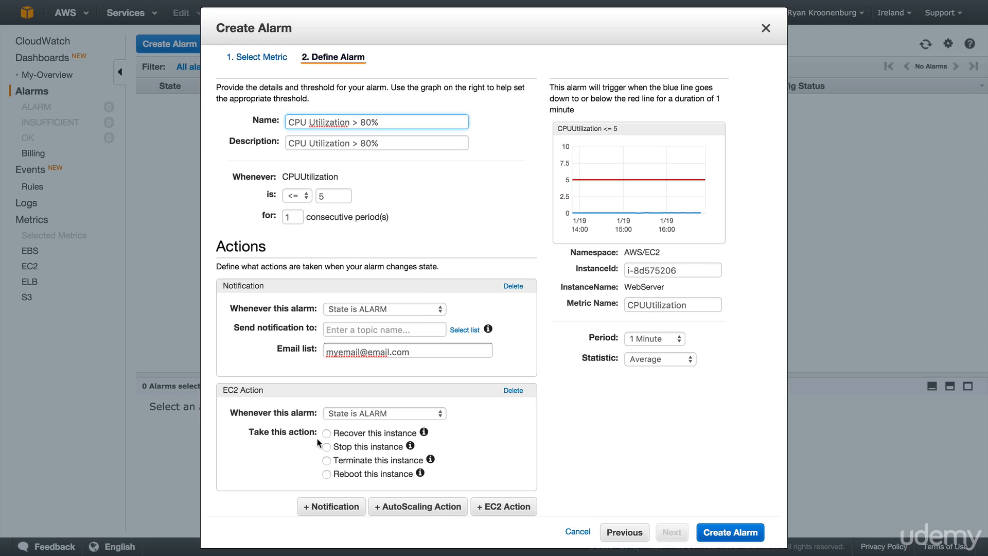
# Set the EC2 action to terminate this instance, and review the alarm settings and action options
pyautogui.click(329, 461)
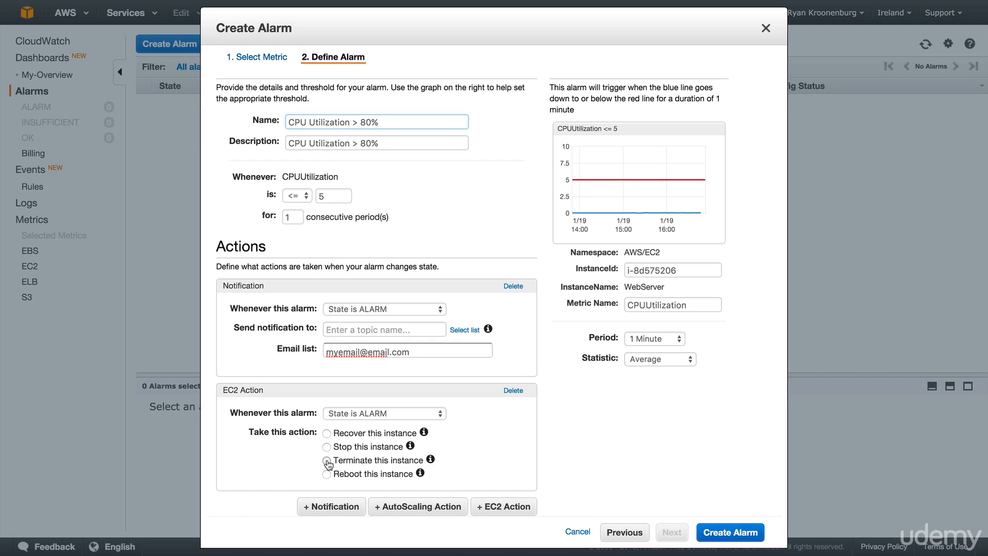
pyautogui.scroll(-2, 617, 411)
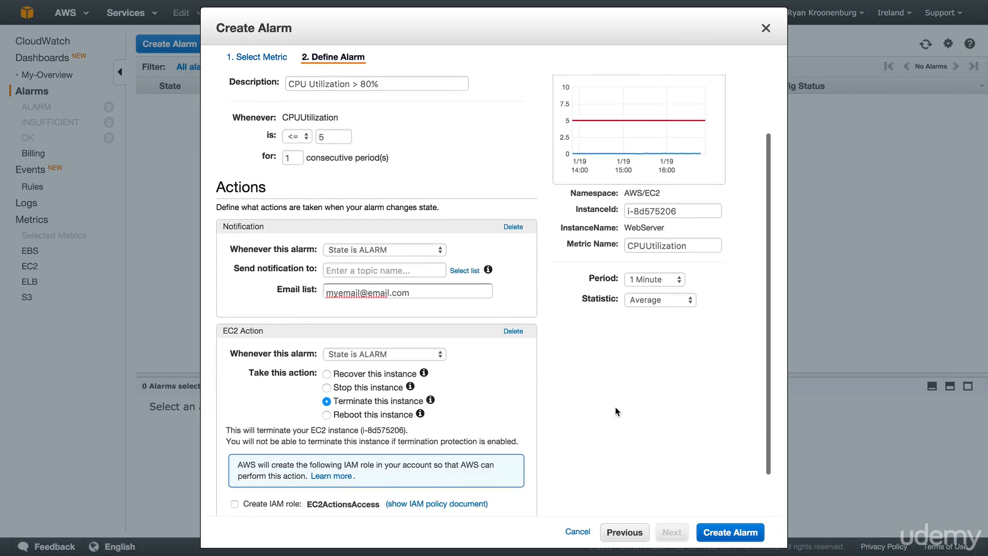
pyautogui.scroll(3, 618, 412)
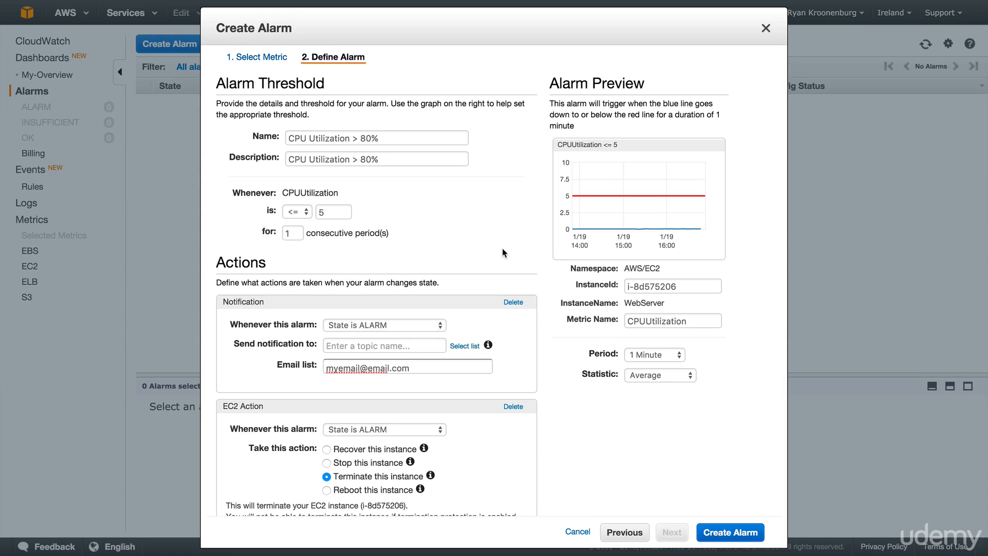
pyautogui.scroll(-1, 503, 248)
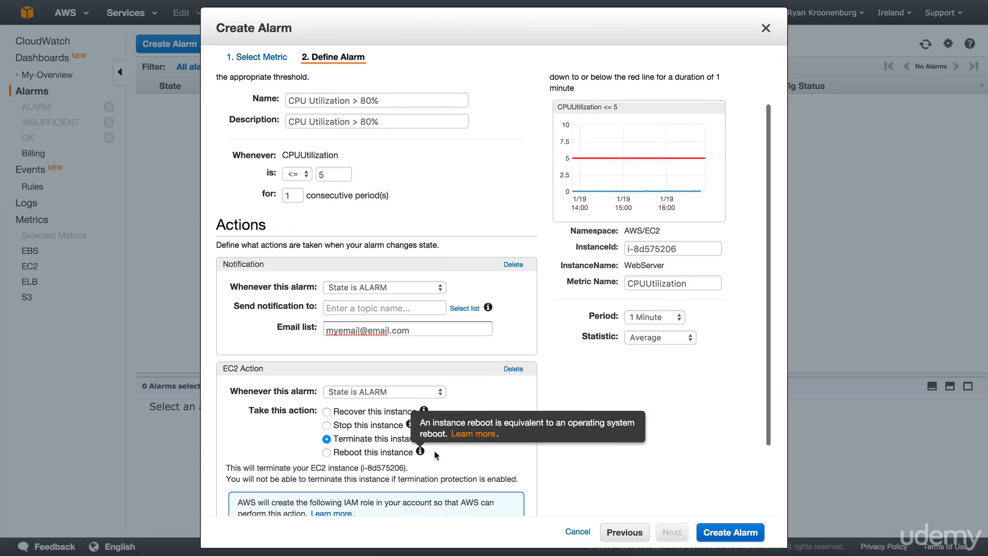
# Delete the notification action from the alarm and set the evaluation period to 1 Day
pyautogui.click(515, 265)
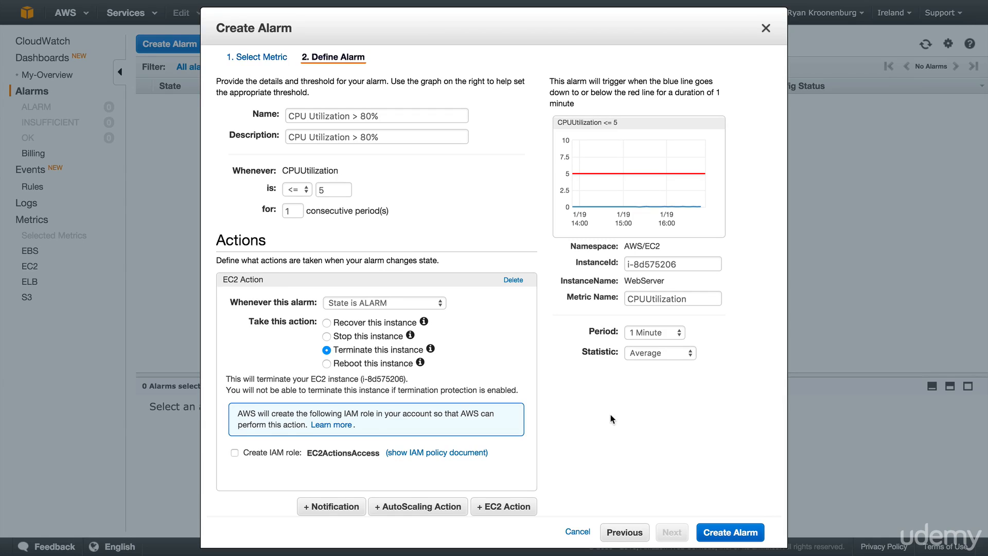
pyautogui.click(643, 331)
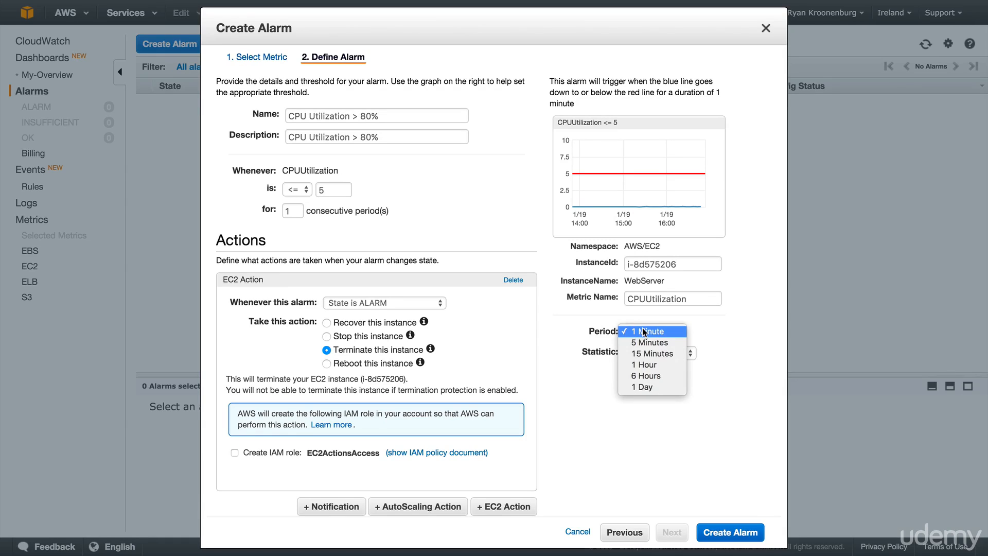
pyautogui.click(648, 387)
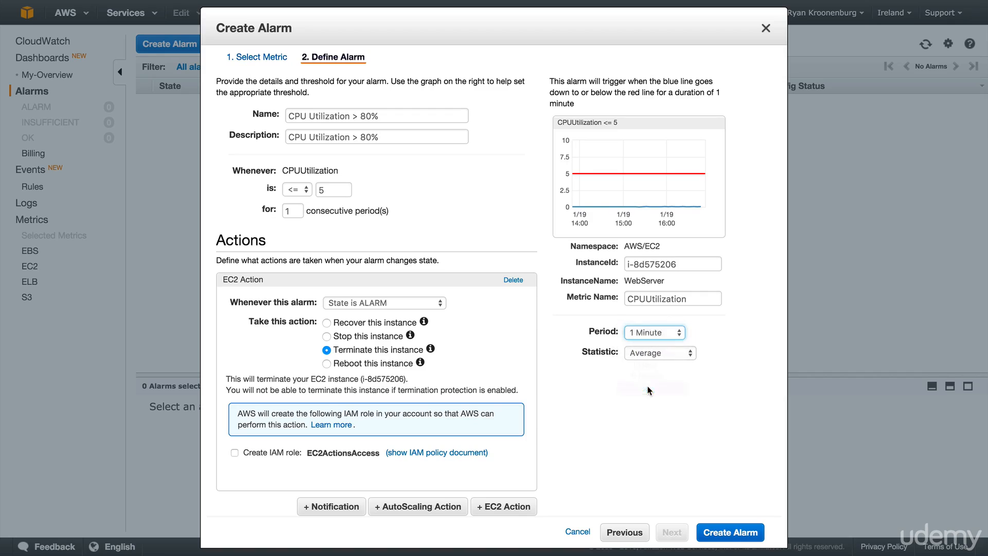